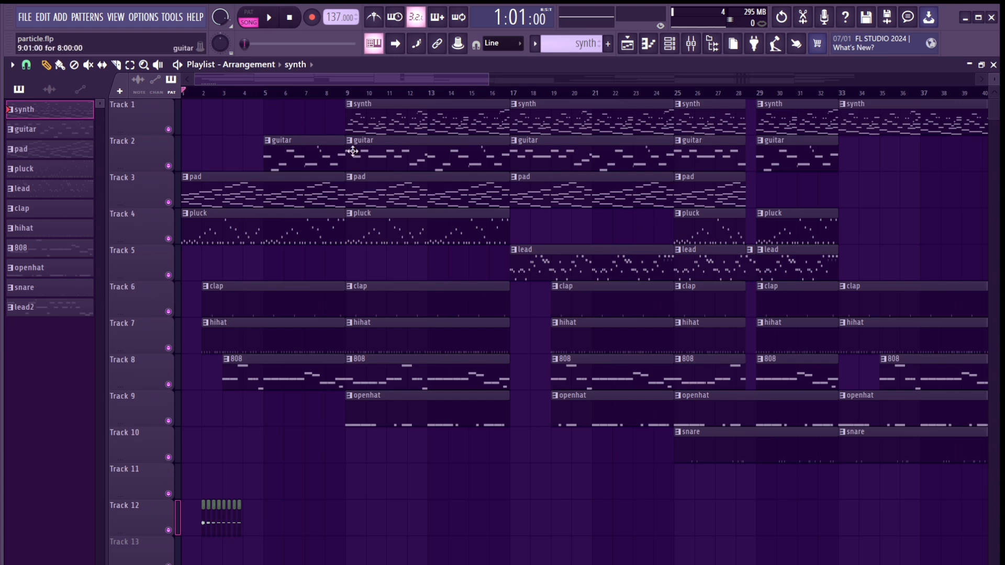
# - Play the arrangement from bar 1 through about bar 32 to hear the whole beat
pyautogui.press('space')
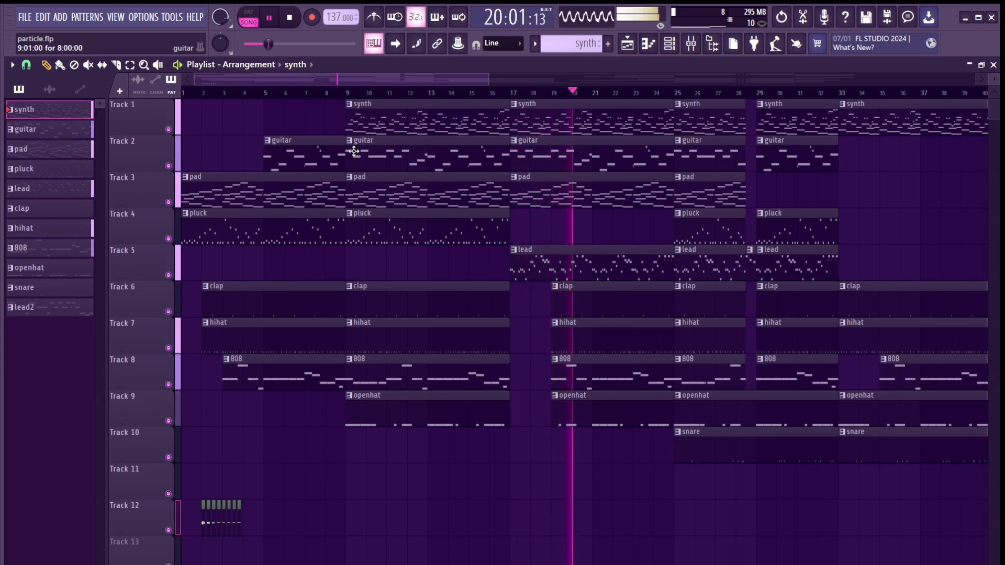
pyautogui.moveTo(418, 79); pyautogui.dragTo(518, 76)
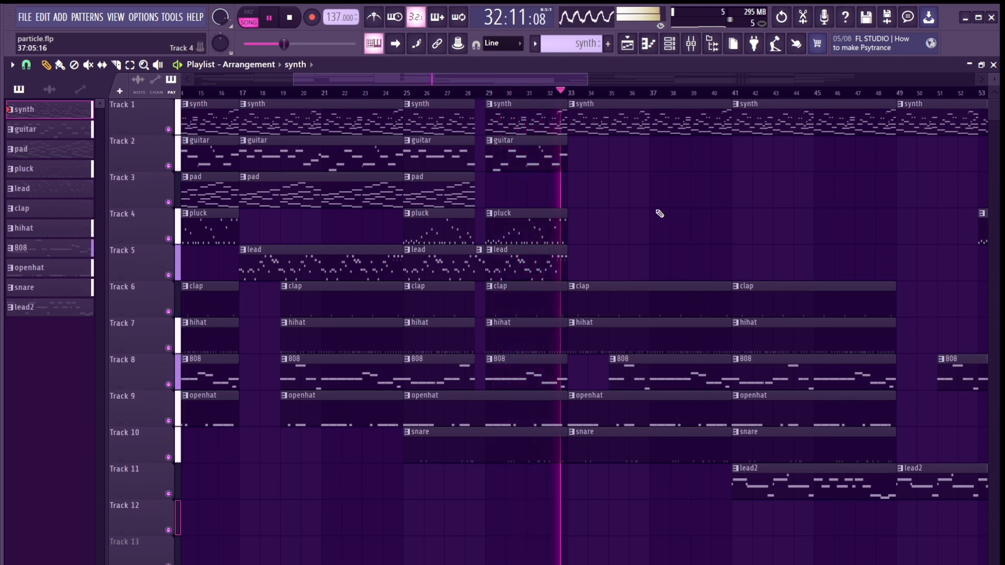
pyautogui.press('space')
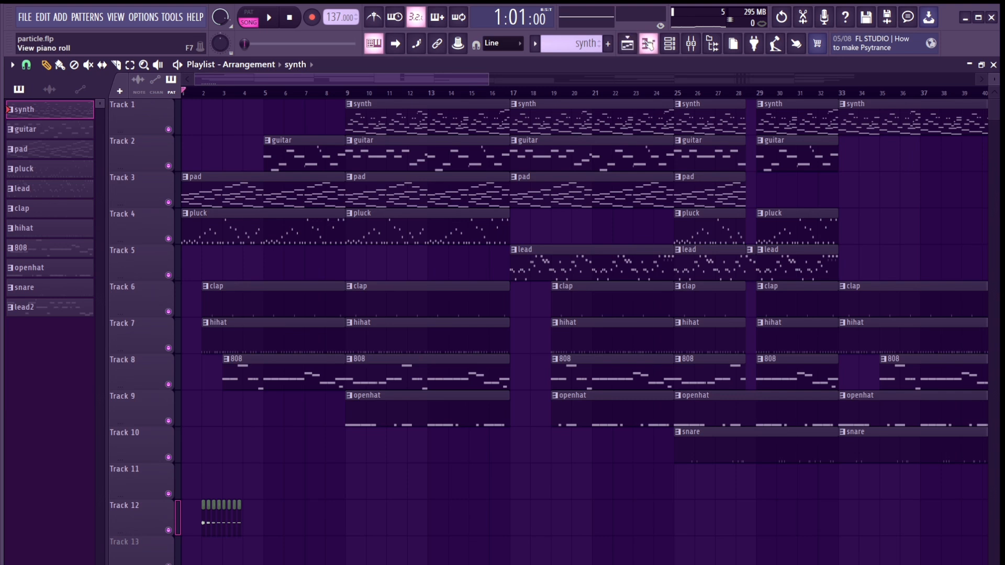
# - Open the synth pattern in a full-size piano roll and play all eight bars in pattern mode
pyautogui.click(649, 44)
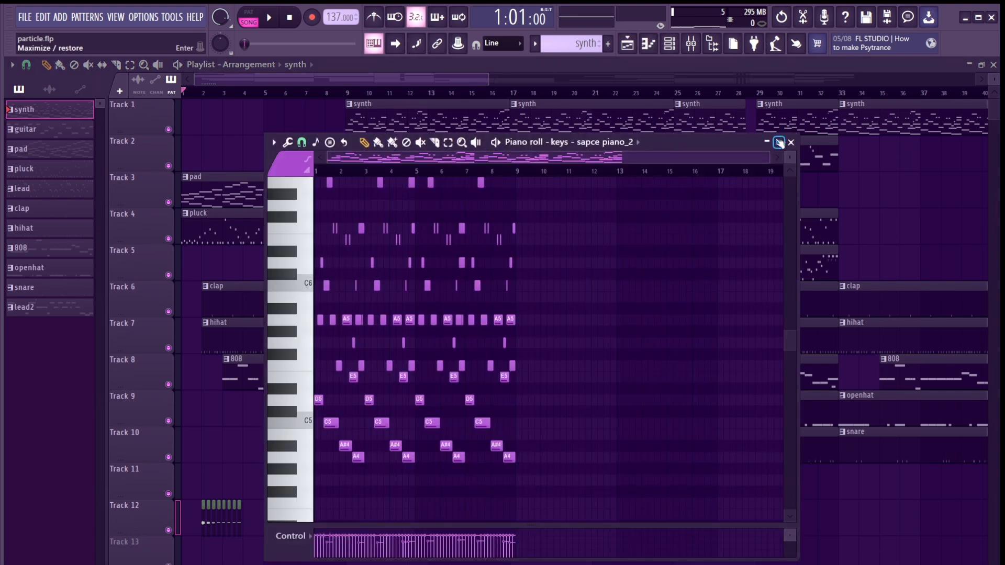
pyautogui.click(779, 142)
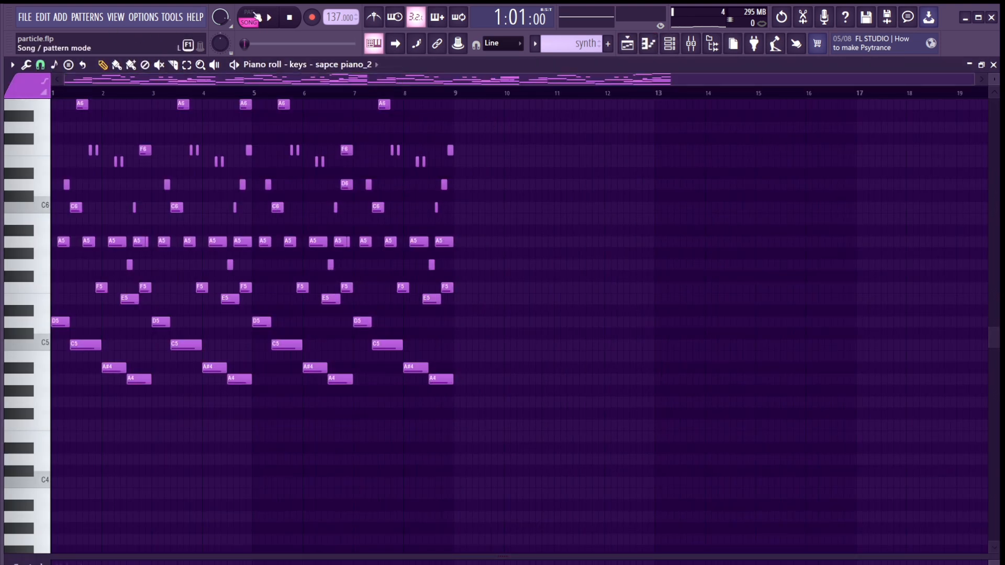
pyautogui.scroll(2, 466, 205)
pyautogui.keyDown('ctrl'); pyautogui.scroll(4, 466, 206); pyautogui.keyUp('ctrl')
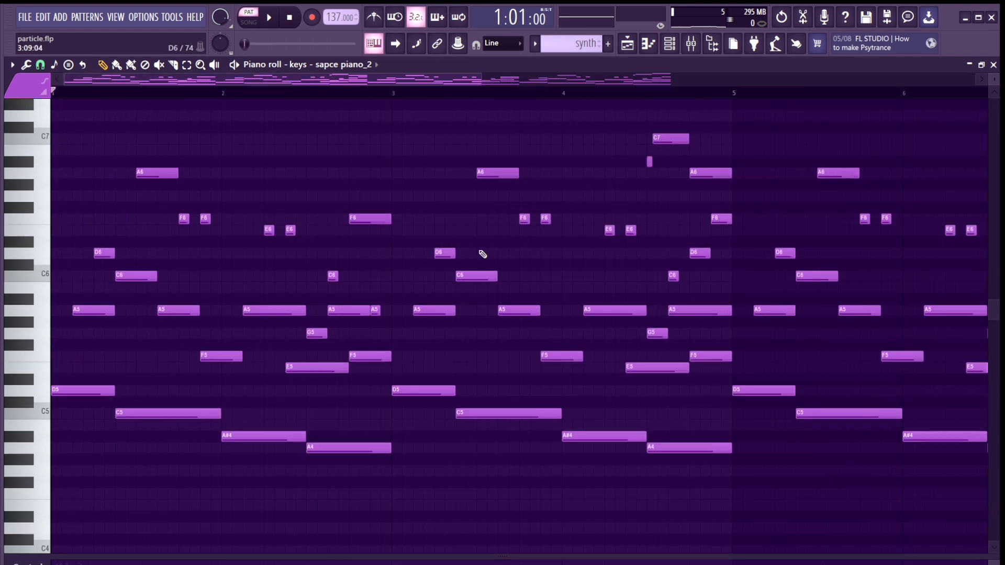
pyautogui.press('space')
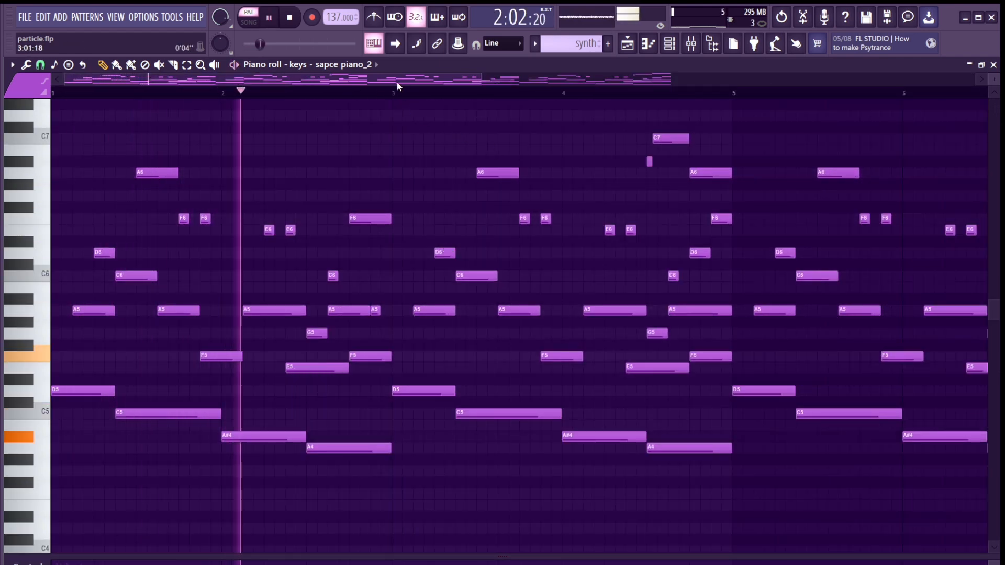
pyautogui.moveTo(388, 80); pyautogui.dragTo(643, 79)
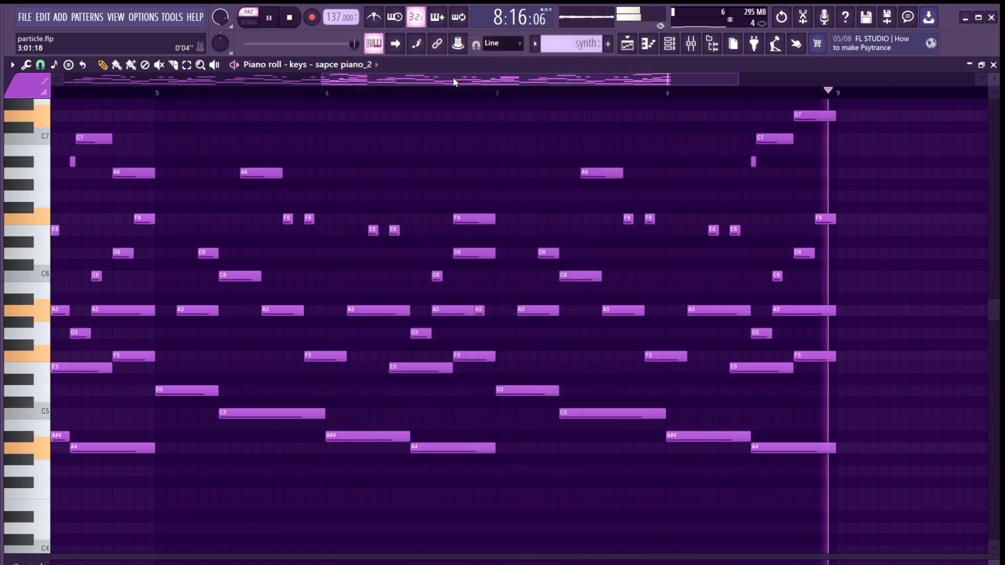
pyautogui.press('space')
# - Show the channel rack to check the instruments, hide it, and return to the start of the synth notes
pyautogui.click(670, 51)
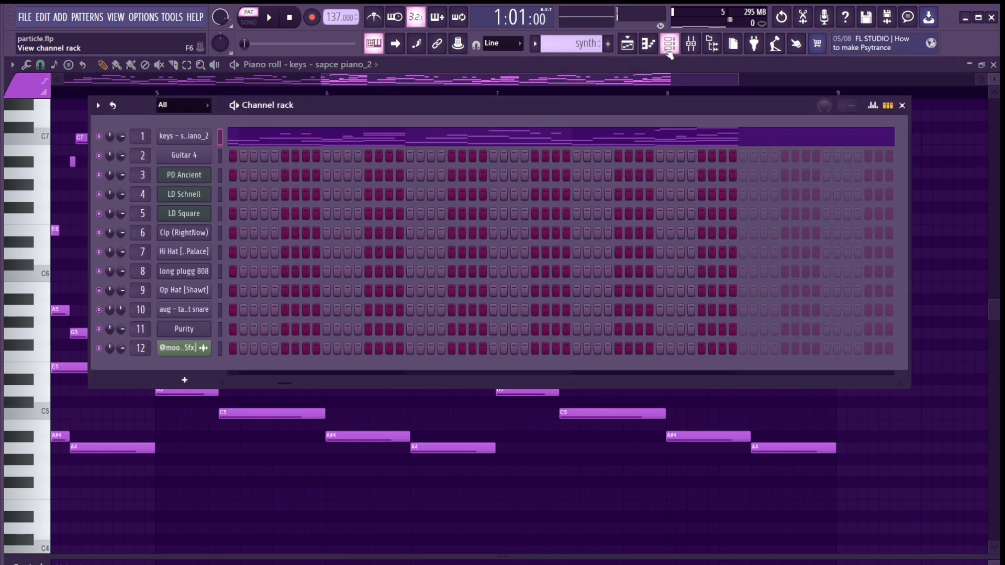
pyautogui.click(670, 51)
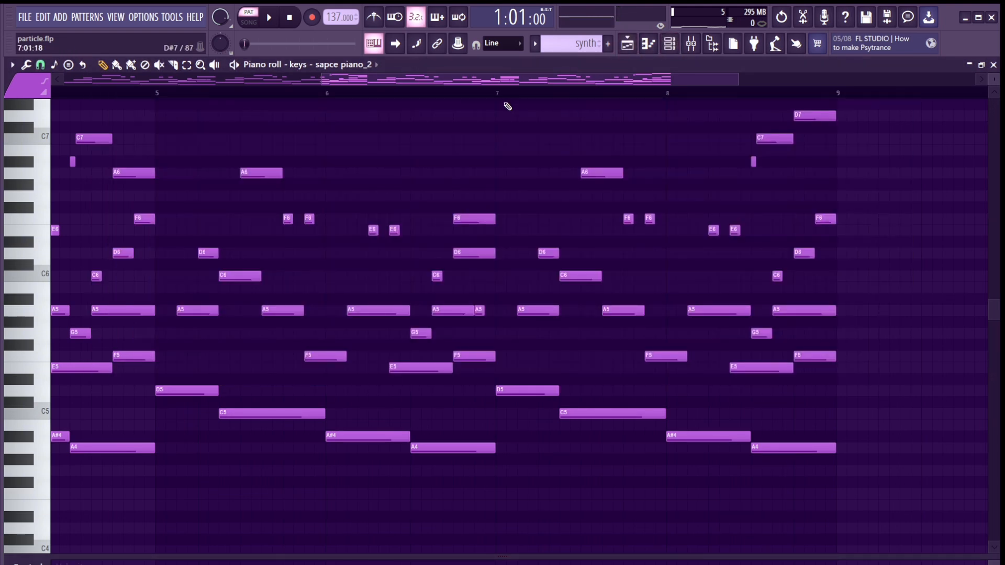
pyautogui.moveTo(486, 84); pyautogui.dragTo(164, 106)
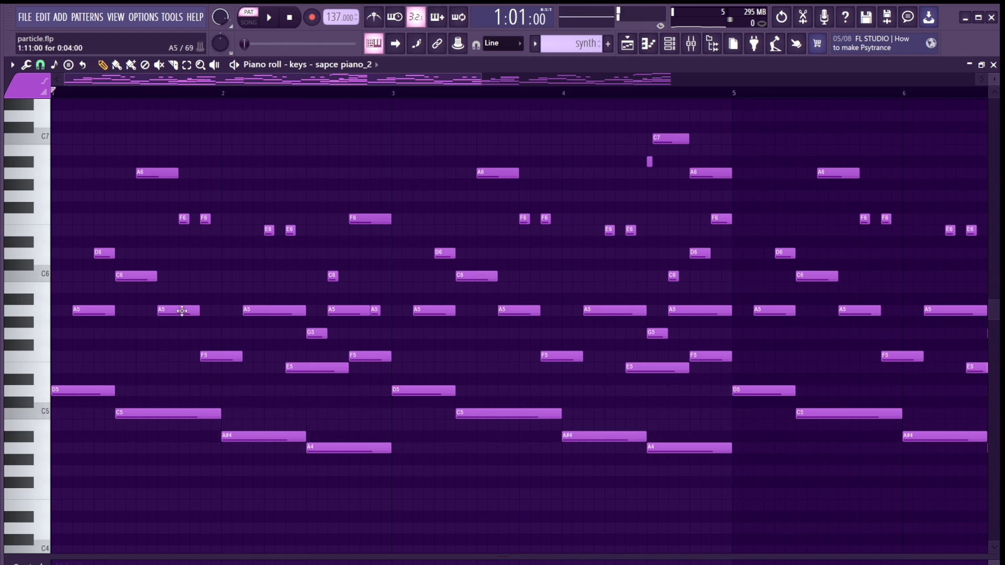
# - Temporarily remove all synth notes above the D5, C5, A#4 and A4 bass line and play that line alone
pyautogui.scroll(-2, 487, 382)
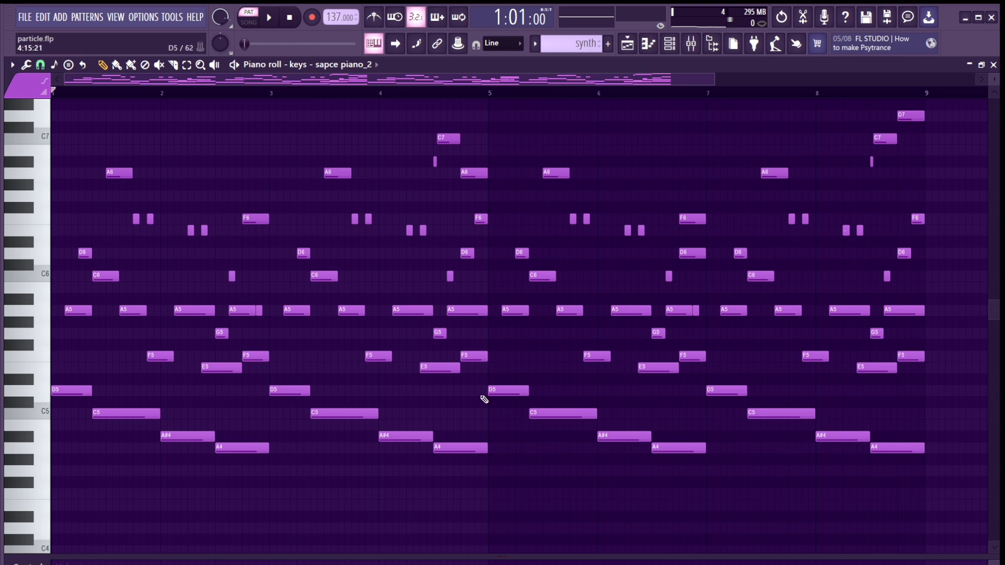
pyautogui.hotkey('ctrl', 'z')
pyautogui.scroll(1, 503, 309)
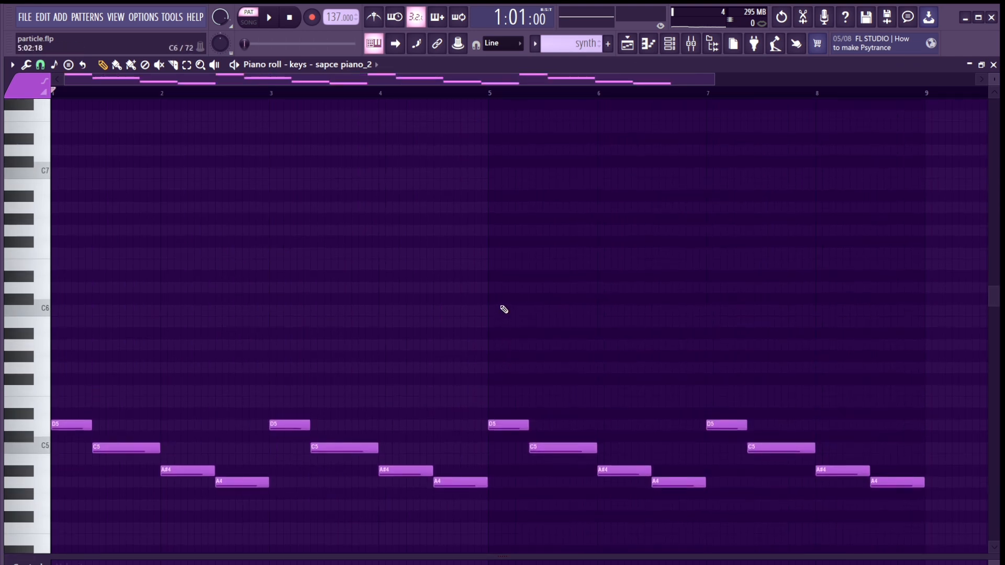
pyautogui.press('space')
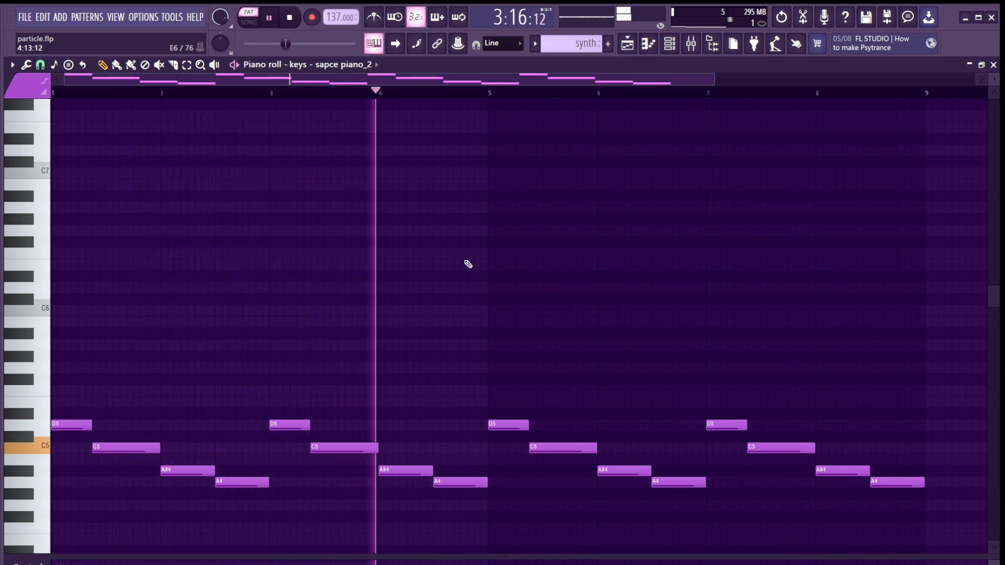
pyautogui.press('space')
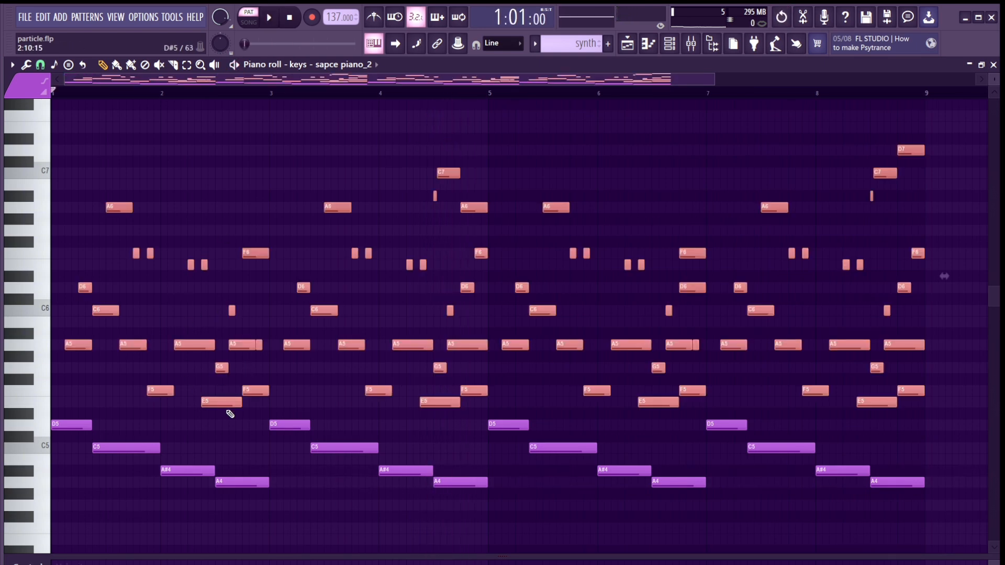
# - Select the middle synth notes from E5 to D6 and play them with the bass line, without the high notes
pyautogui.click(214, 431)
pyautogui.moveTo(61, 271); pyautogui.dragTo(942, 408)
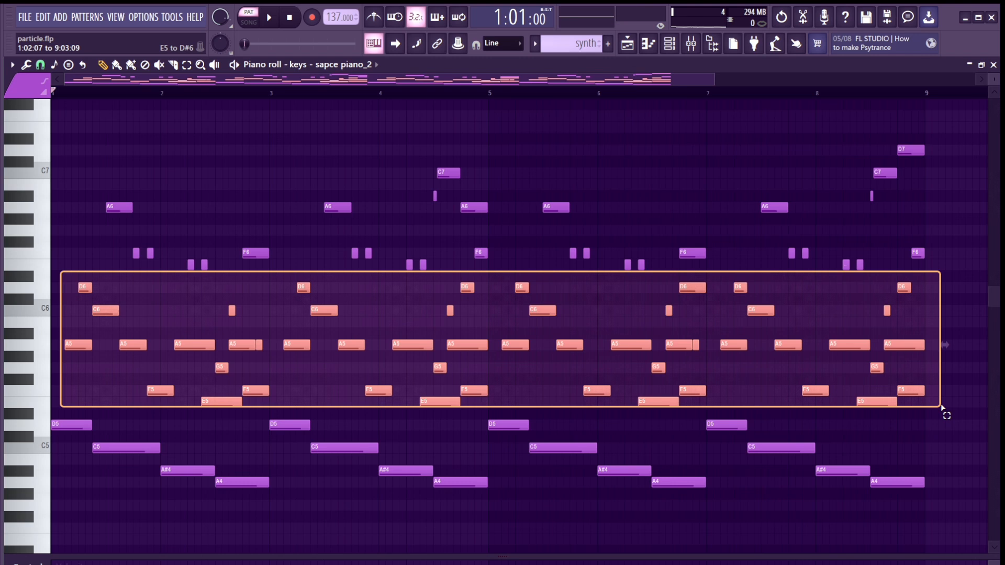
pyautogui.moveTo(942, 409); pyautogui.dragTo(942, 408)
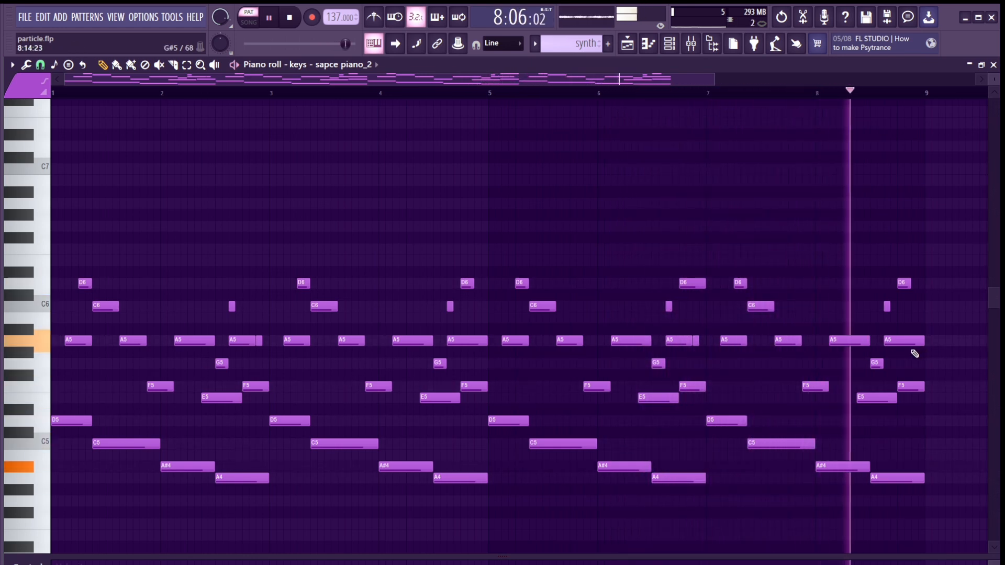
pyautogui.press('space')
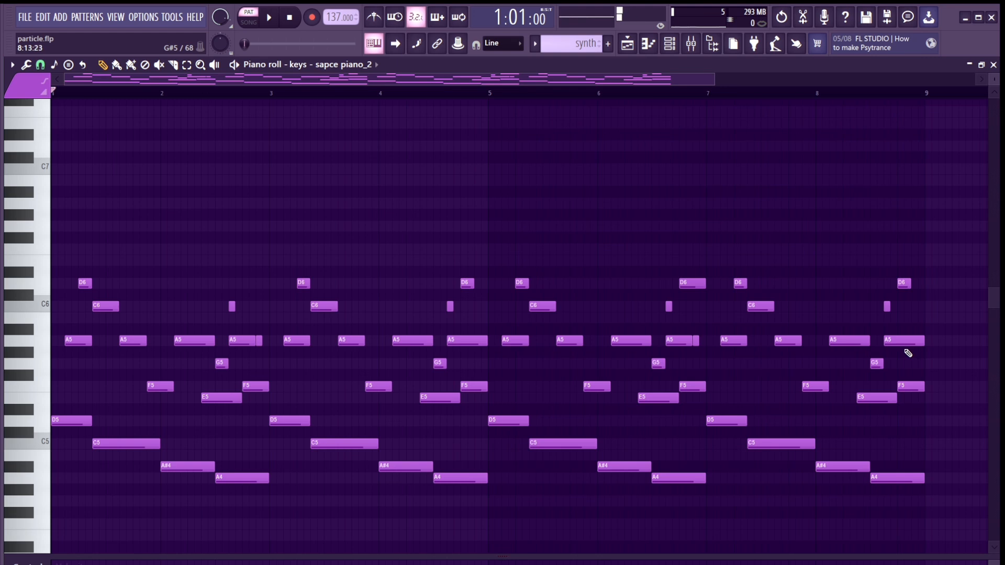
# - Bring back the high synth notes, clear the selection and play the complete synth pattern
pyautogui.scroll(3, 642, 227)
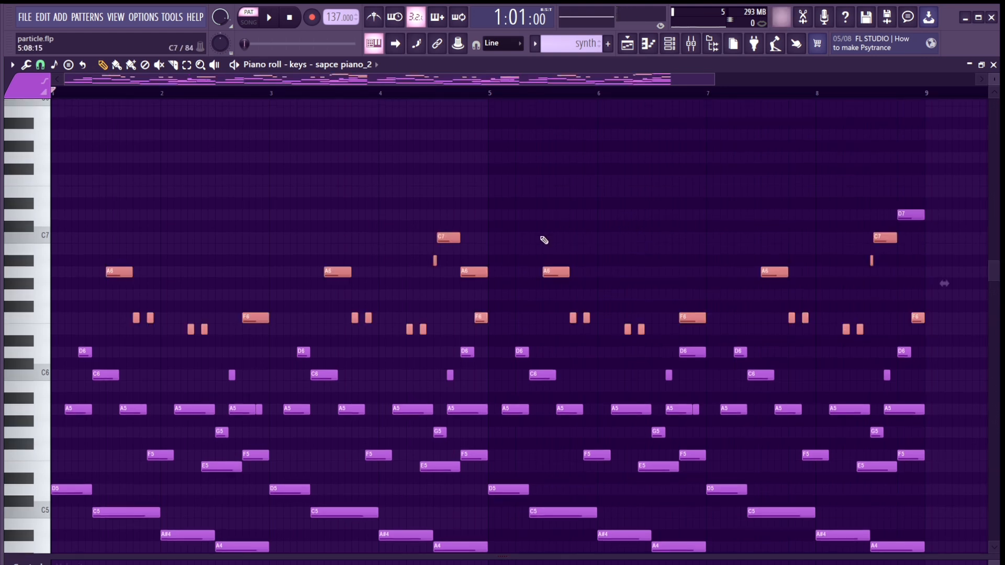
pyautogui.scroll(1, 123, 293)
pyautogui.scroll(-3, 164, 265)
pyautogui.scroll(2, 160, 280)
pyautogui.click(192, 268)
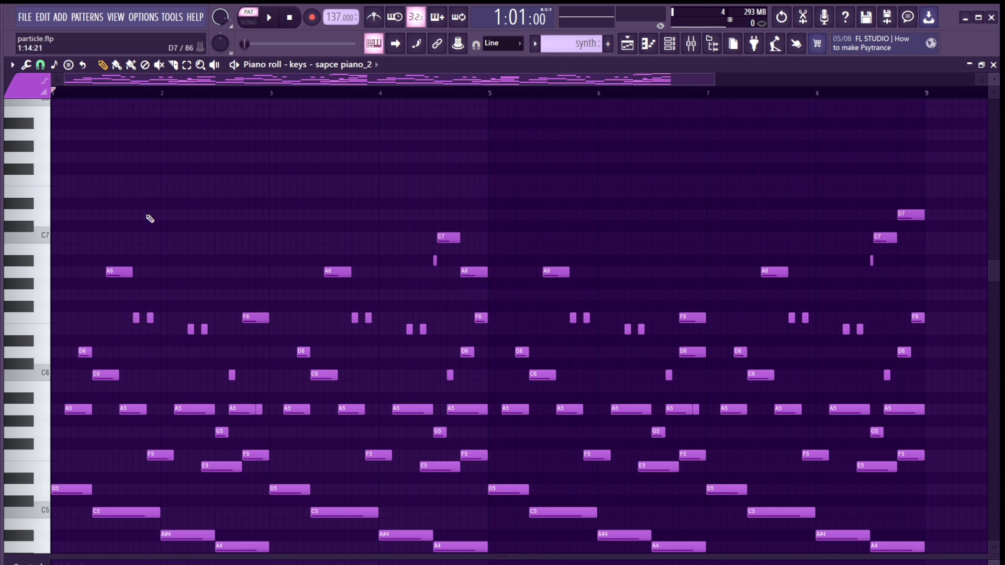
pyautogui.press('space')
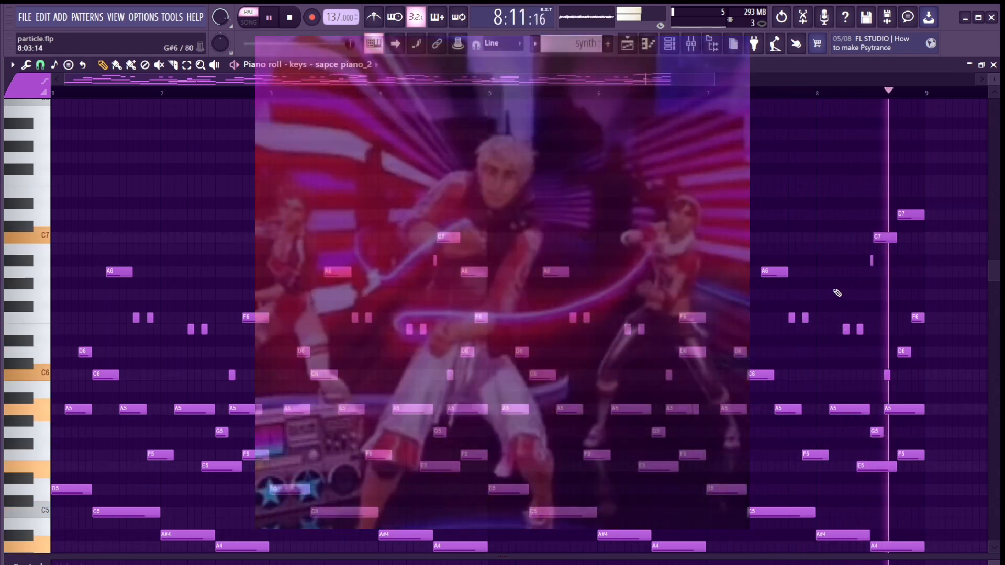
pyautogui.press('space')
# - Return to the playlist, make the guitar pattern active and set the song position to the start of bar 9
pyautogui.click(981, 67)
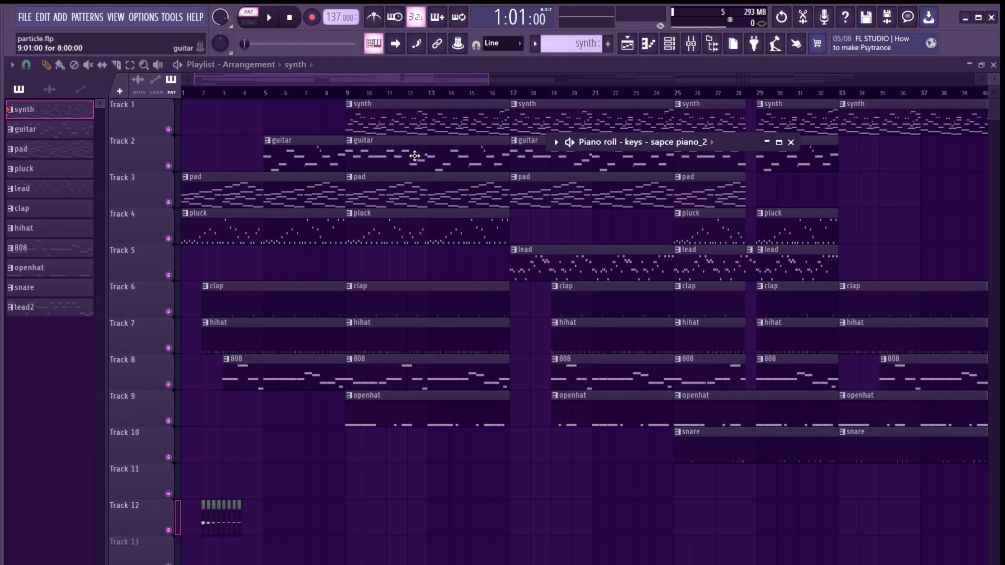
pyautogui.click(78, 132)
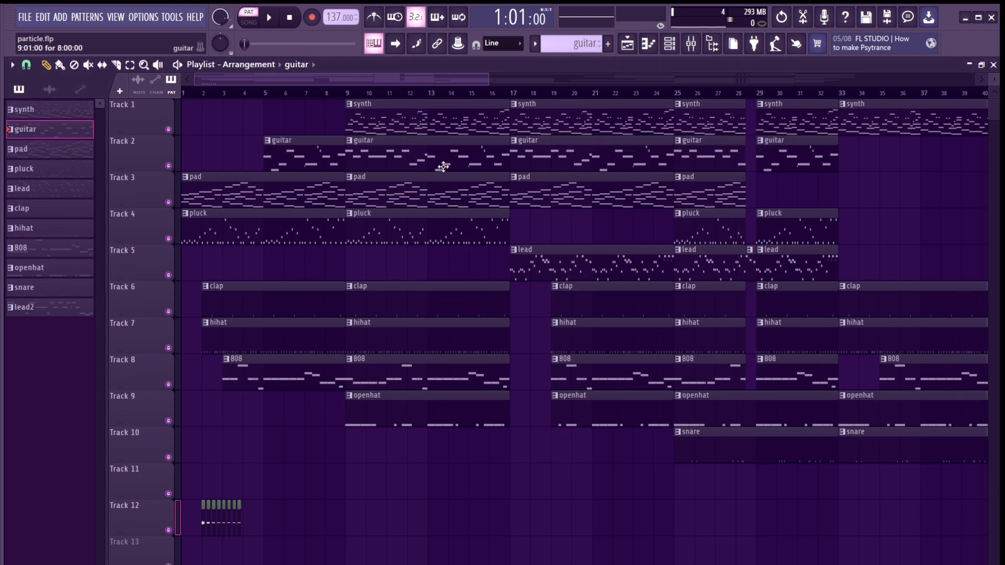
pyautogui.click(351, 94)
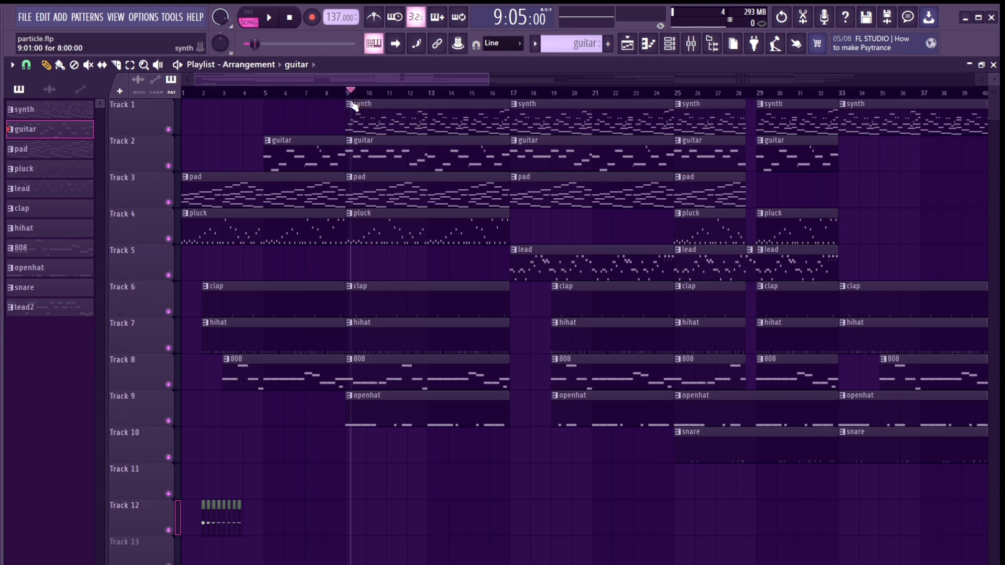
pyautogui.click(347, 94)
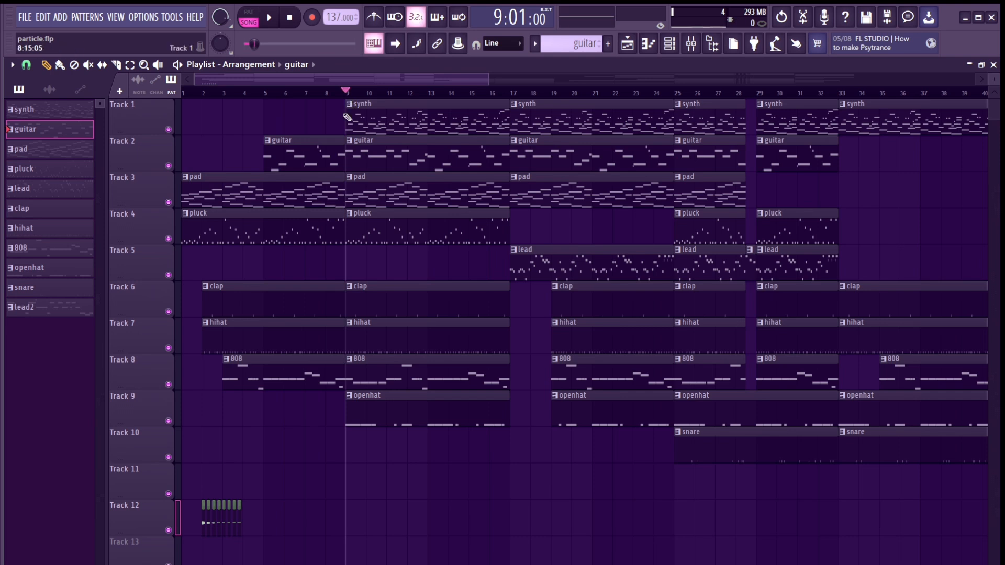
# - Open the guitar pattern in a full-size piano roll and play its melody through all eight bars
pyautogui.click(648, 43)
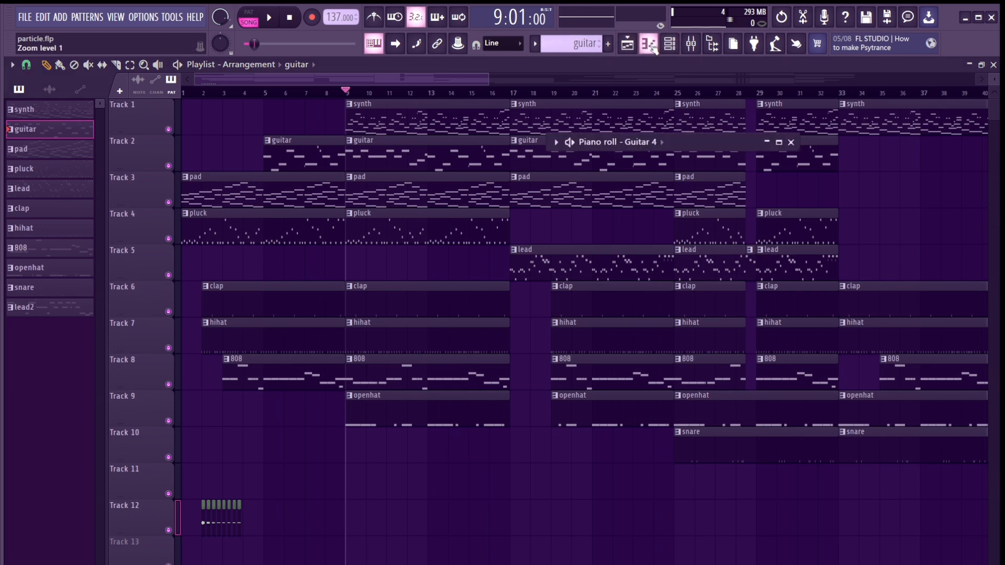
pyautogui.click(780, 143)
pyautogui.scroll(-3, 496, 252)
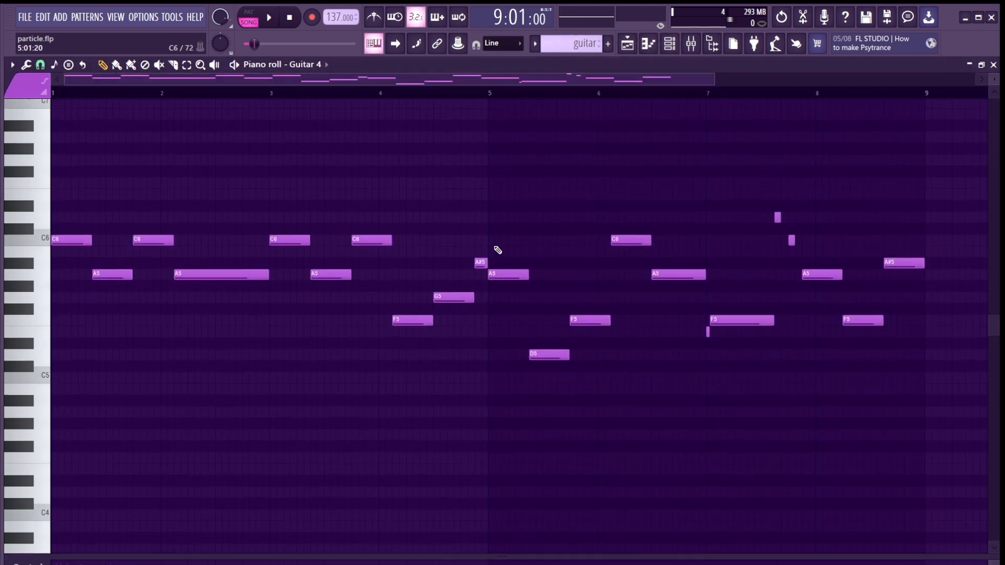
pyautogui.scroll(2, 602, 235)
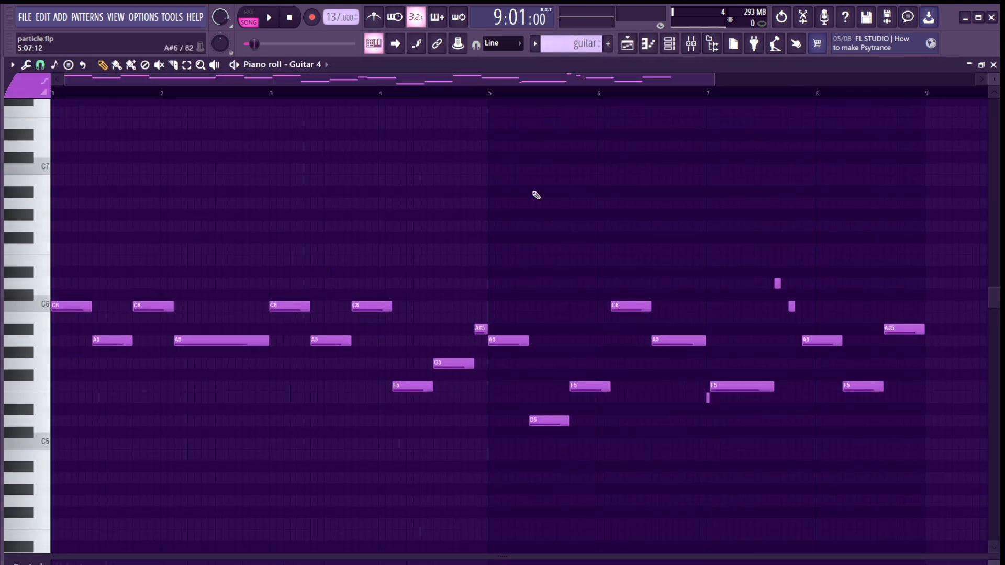
pyautogui.press('space')
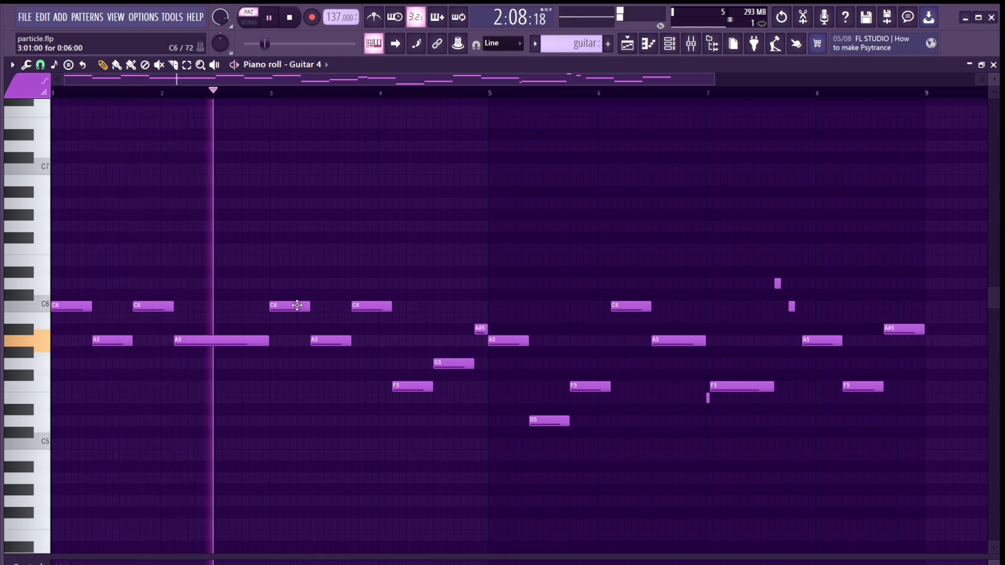
pyautogui.moveTo(382, 77); pyautogui.dragTo(475, 97)
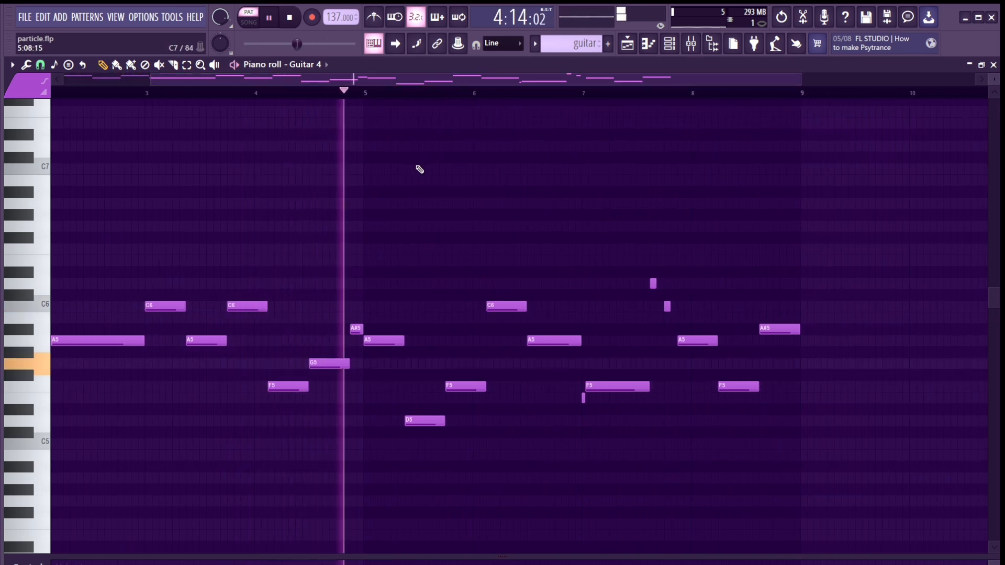
pyautogui.moveTo(461, 79); pyautogui.dragTo(568, 83)
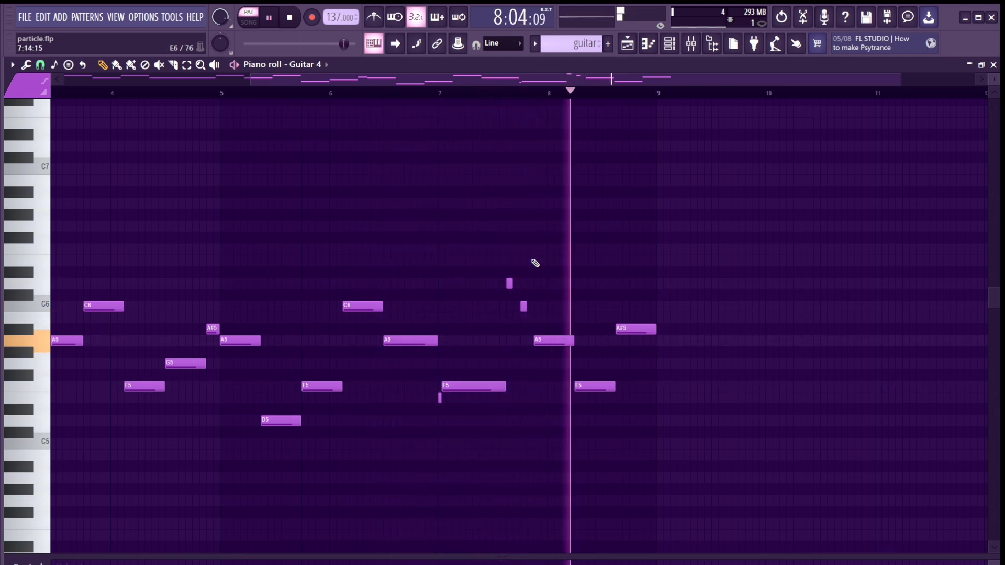
pyautogui.press('space')
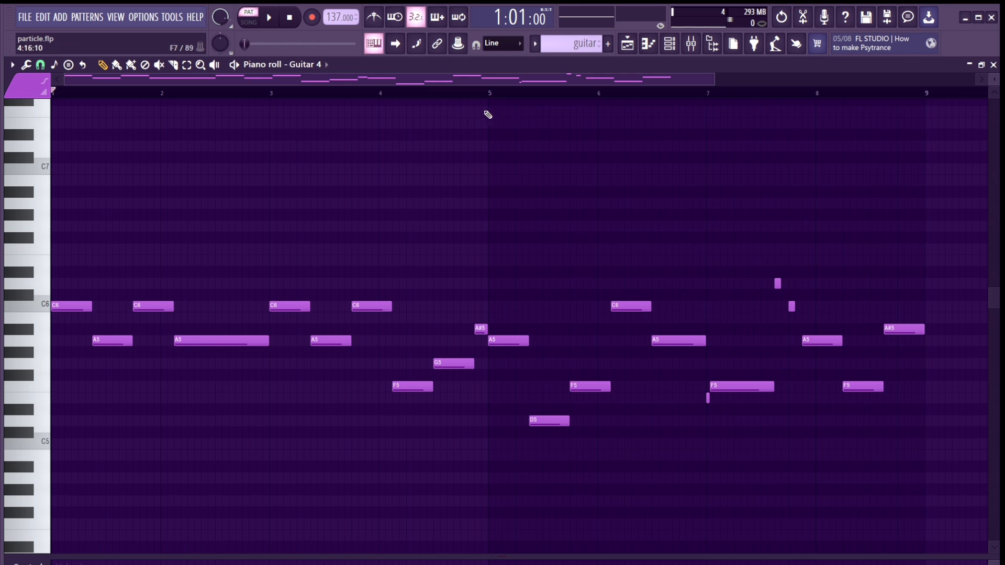
# - Set the playback position to bar 7 of the guitar pattern and examine the short E5 note before F5
pyautogui.hscroll(4, 580, 78)
pyautogui.click(586, 95)
pyautogui.scroll(6, 610, 409)
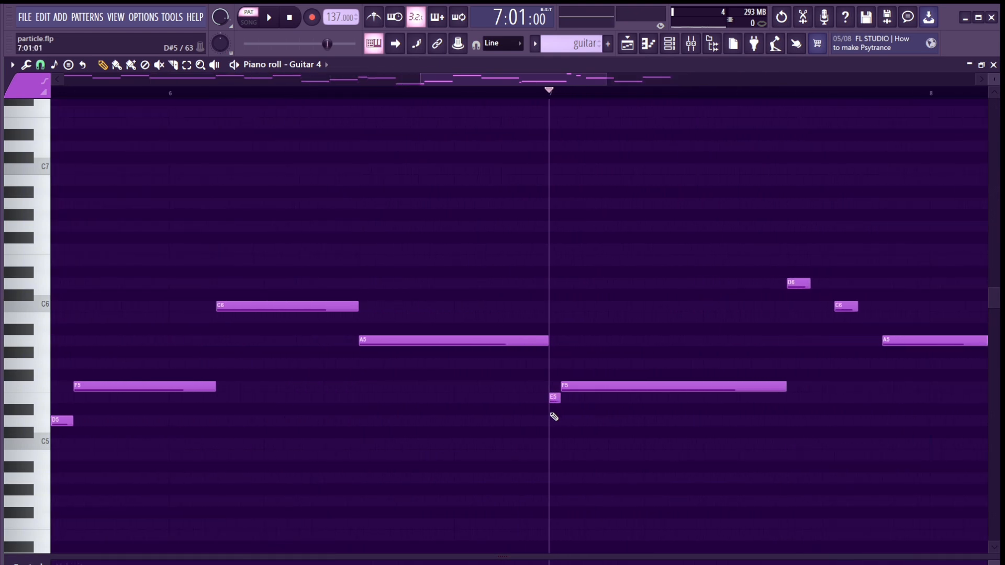
pyautogui.scroll(-4, 545, 407)
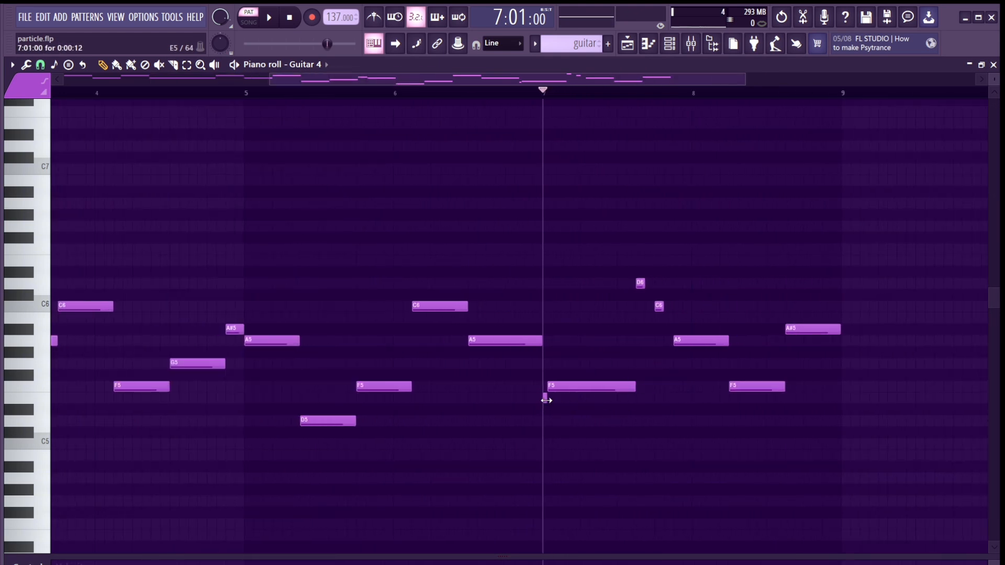
pyautogui.moveTo(519, 80); pyautogui.dragTo(607, 83)
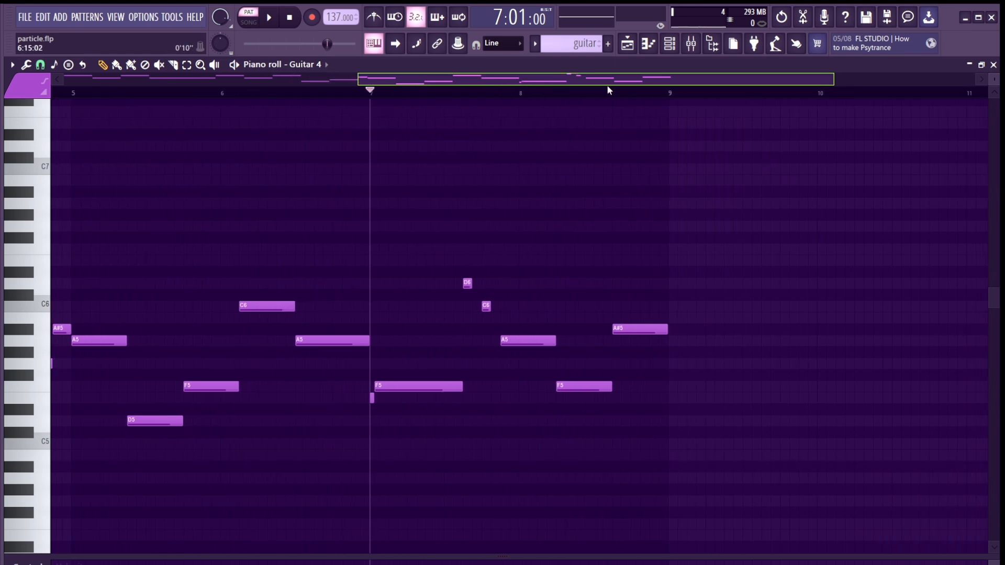
# - Play the guitar pattern from bar 7 into bar 8, stop playback and return to the playlist
pyautogui.press('space')
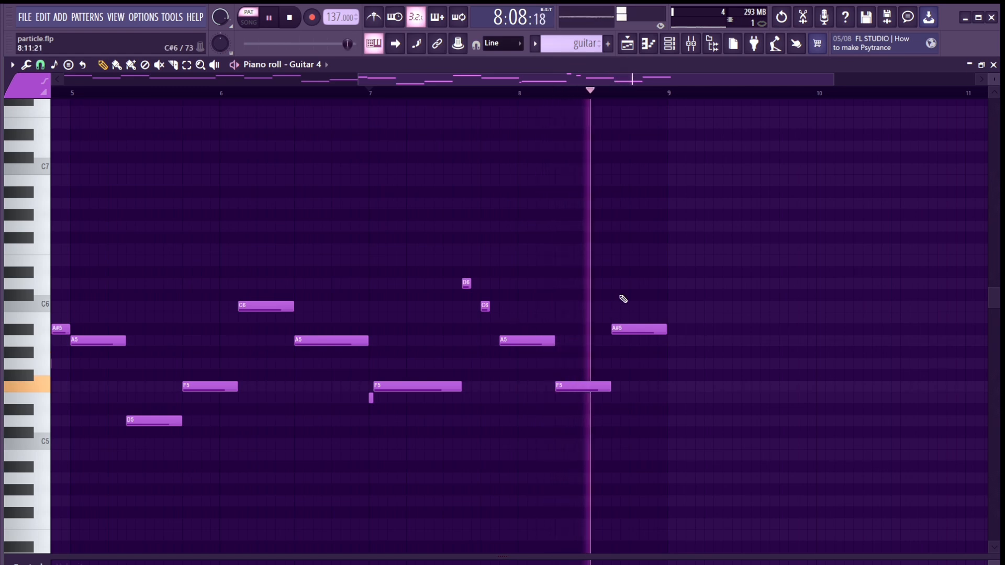
pyautogui.press('space')
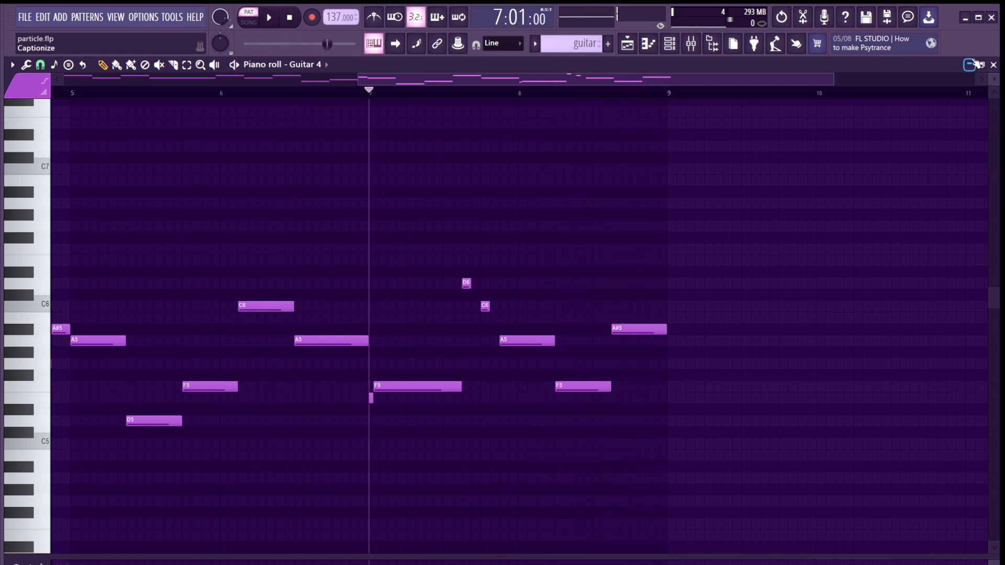
pyautogui.click(970, 64)
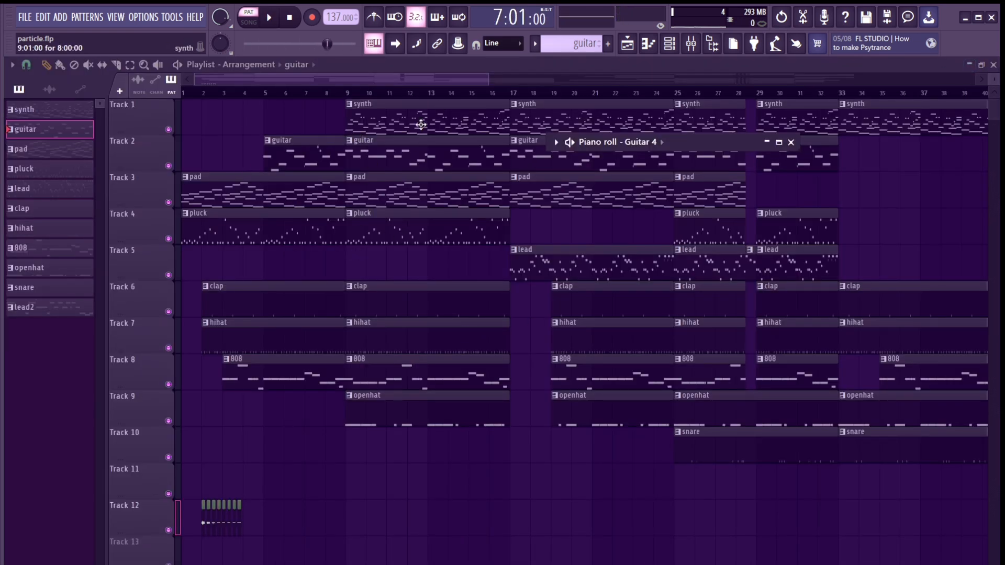
# - Play the full arrangement briefly from the start of bar 9 and stop it
pyautogui.click(348, 94)
pyautogui.press('space')
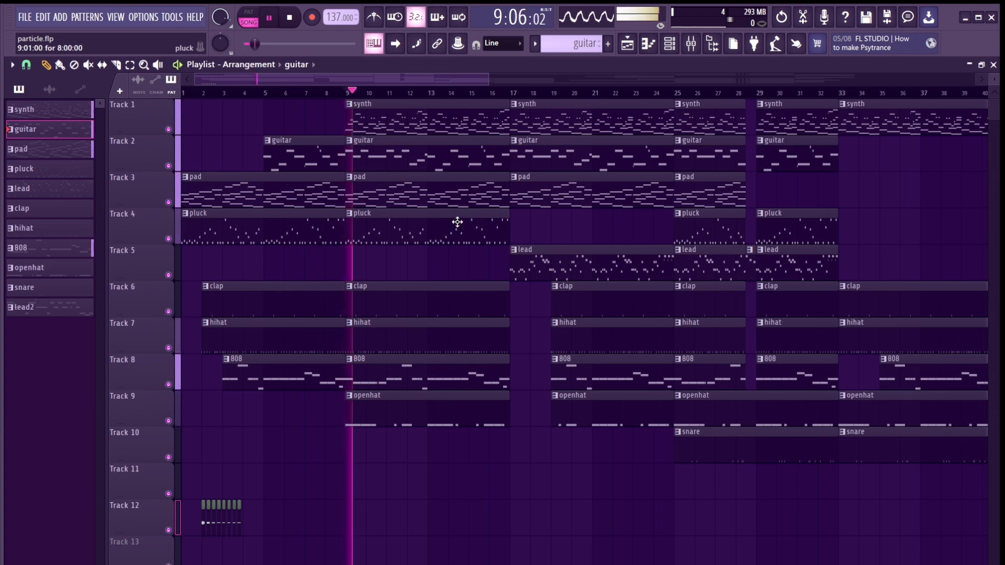
pyautogui.press('space')
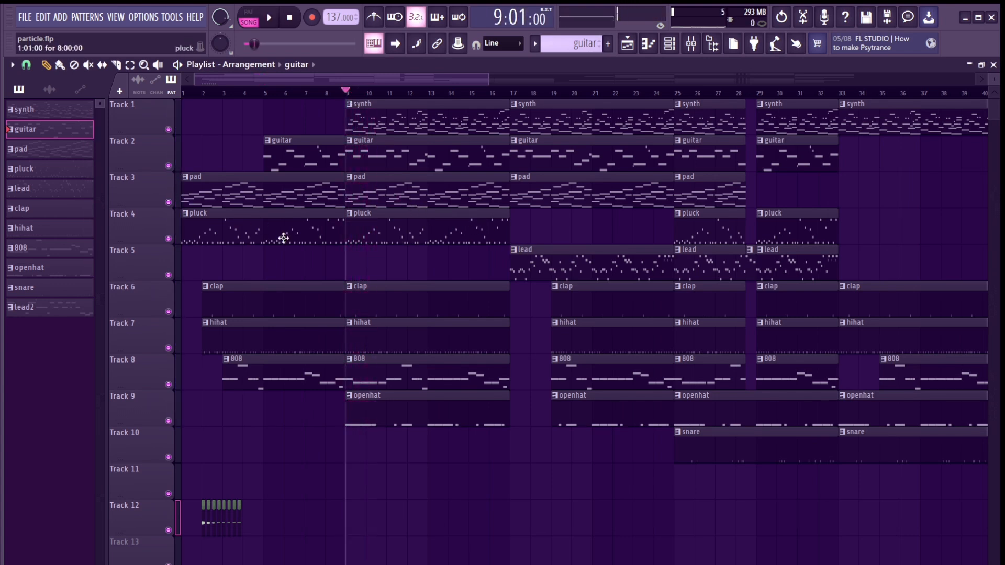
pyautogui.rightClick(169, 203)
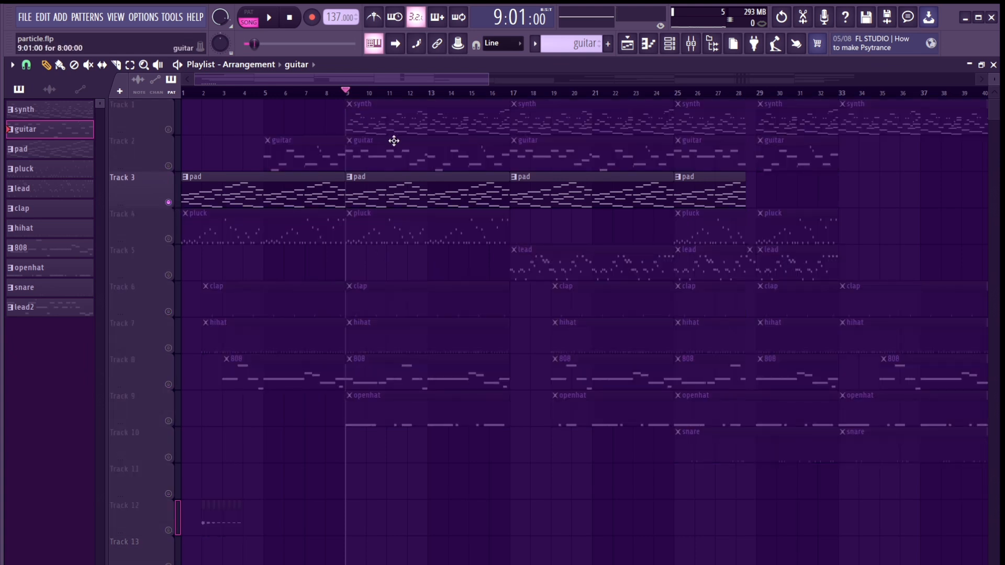
pyautogui.click(649, 43)
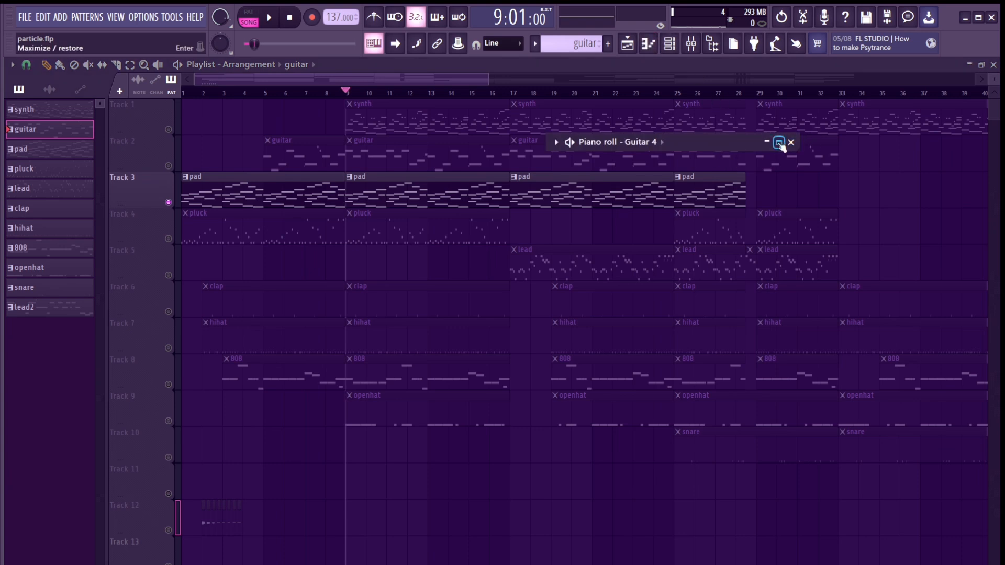
pyautogui.click(779, 143)
pyautogui.moveTo(660, 84); pyautogui.dragTo(365, 83)
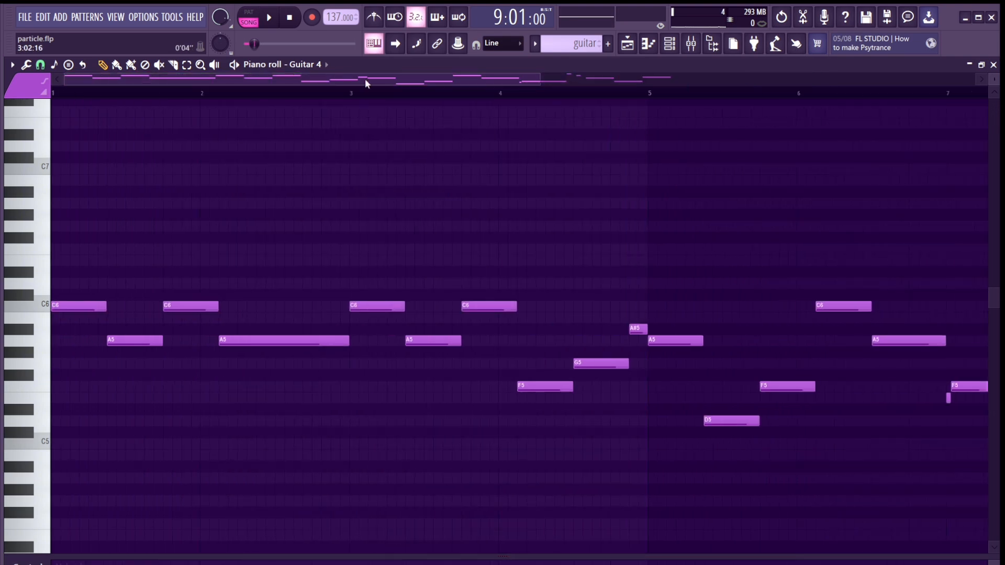
pyautogui.scroll(-4, 206, 265)
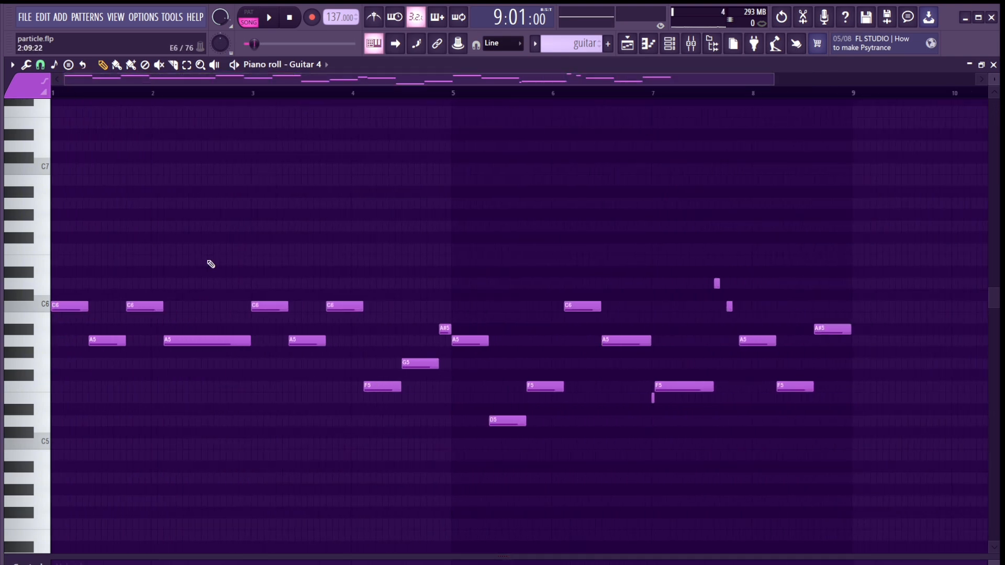
pyautogui.scroll(4, 208, 264)
pyautogui.hscroll(-1, 368, 100)
pyautogui.hscroll(-2, 367, 100)
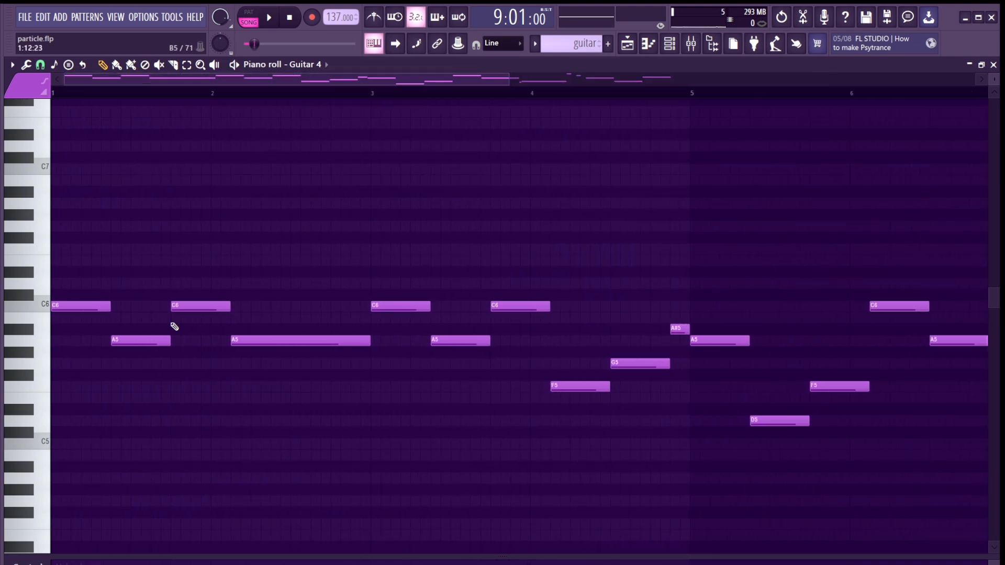
pyautogui.click(969, 64)
# - Make the pad pattern active, turn off solo on Track 3 and open the pattern's eight bars in a full-size piano roll
pyautogui.click(62, 152)
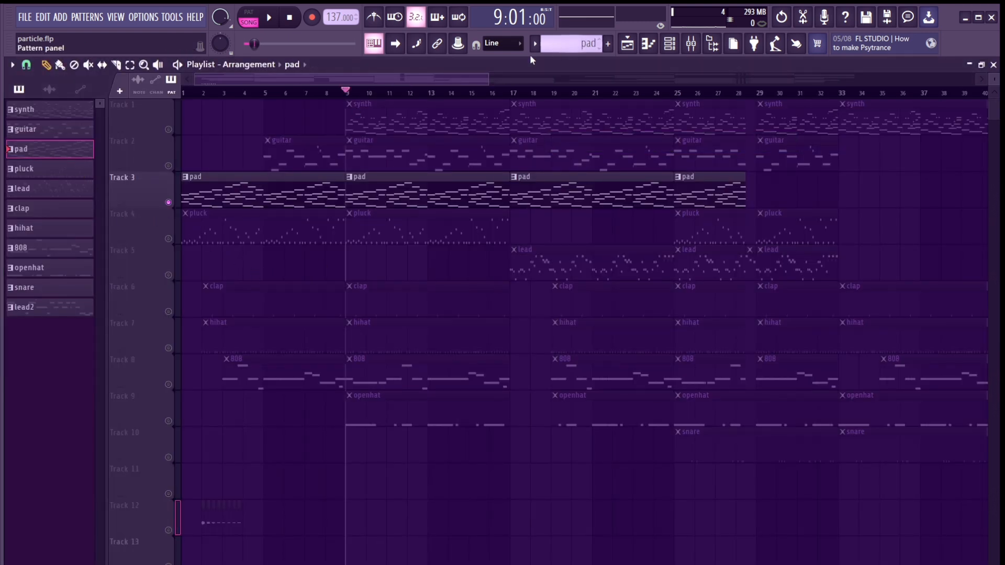
pyautogui.rightClick(168, 202)
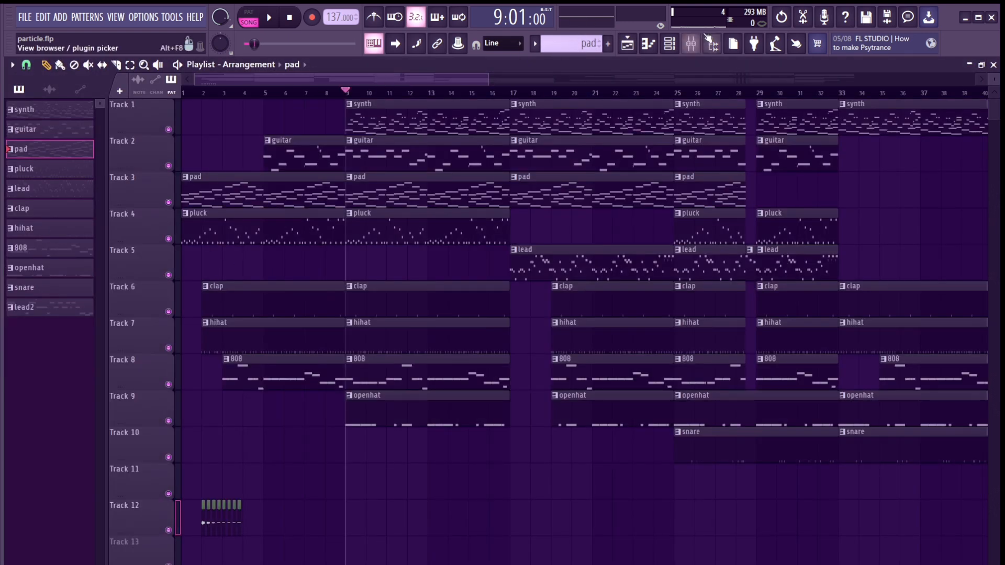
pyautogui.click(649, 43)
pyautogui.click(779, 142)
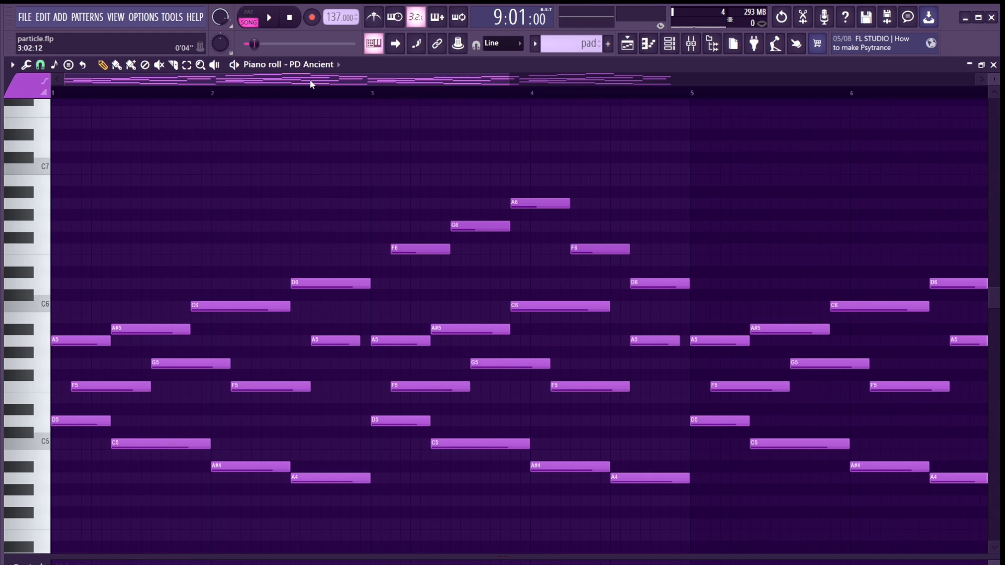
pyautogui.scroll(-3, 308, 157)
pyautogui.scroll(1, 485, 175)
pyautogui.keyDown('ctrl'); pyautogui.scroll(-2, 511, 184); pyautogui.keyUp('ctrl')
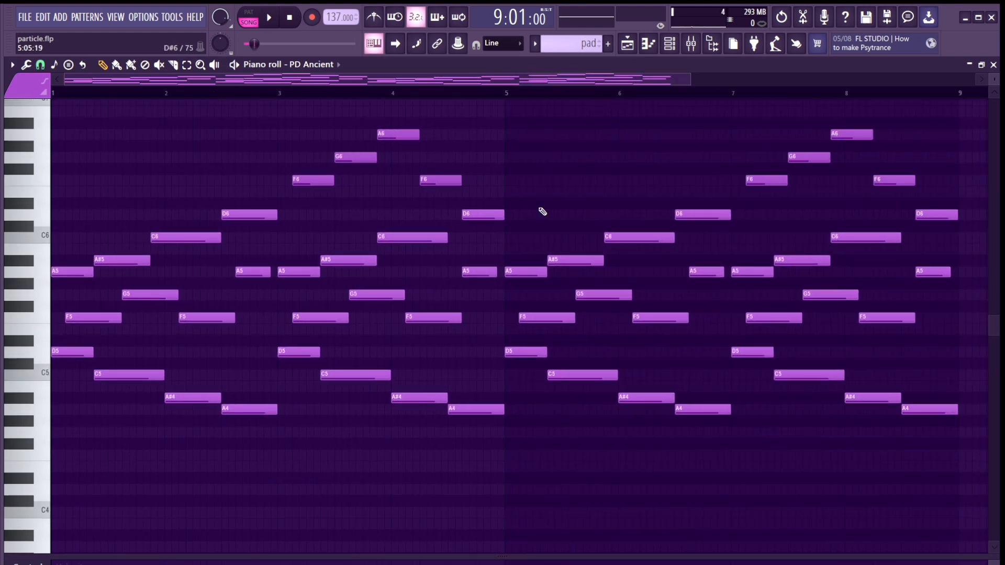
# - Play the pad pattern from the start past bar 4 and stop playback
pyautogui.press('space')
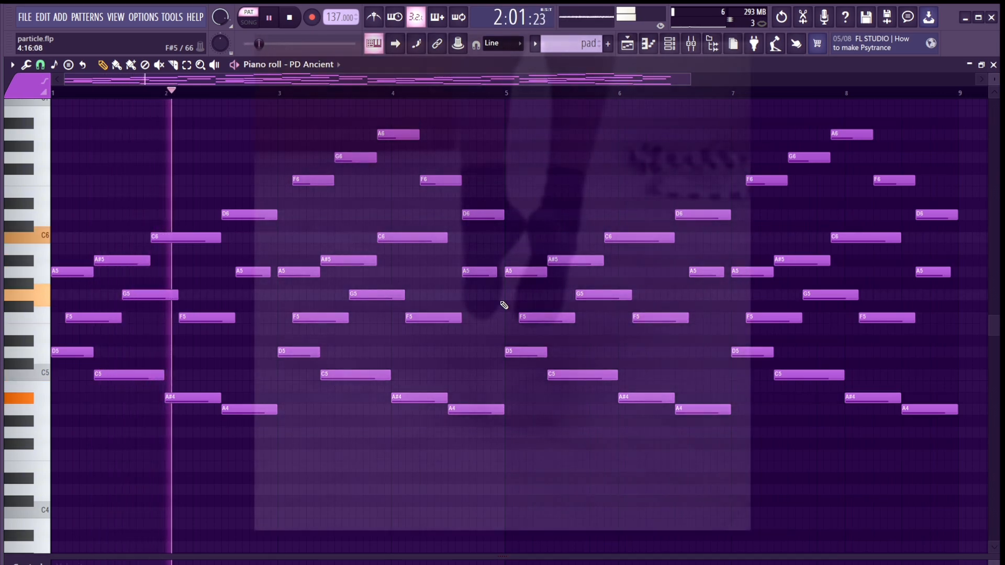
pyautogui.scroll(-1, 508, 329)
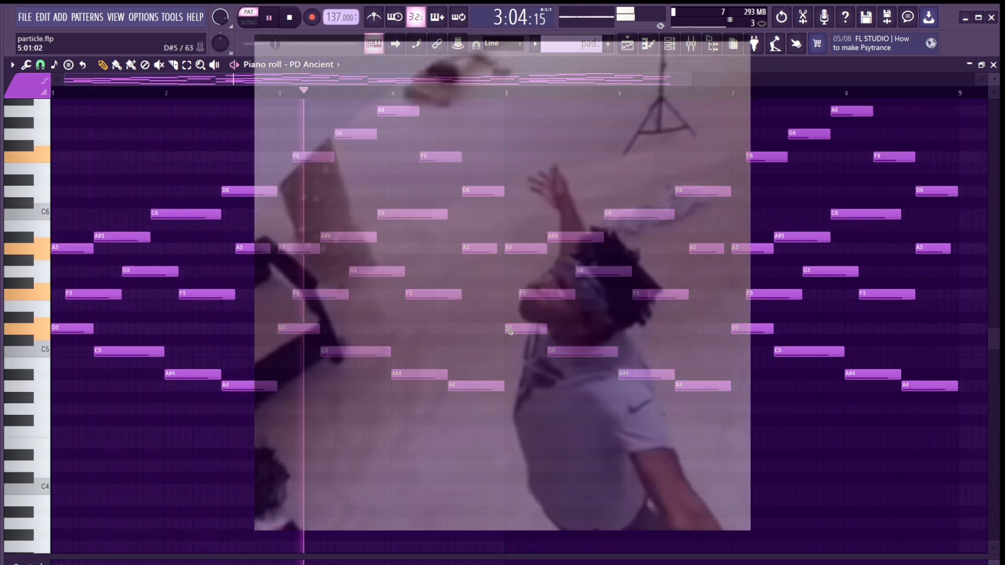
pyautogui.scroll(1, 509, 330)
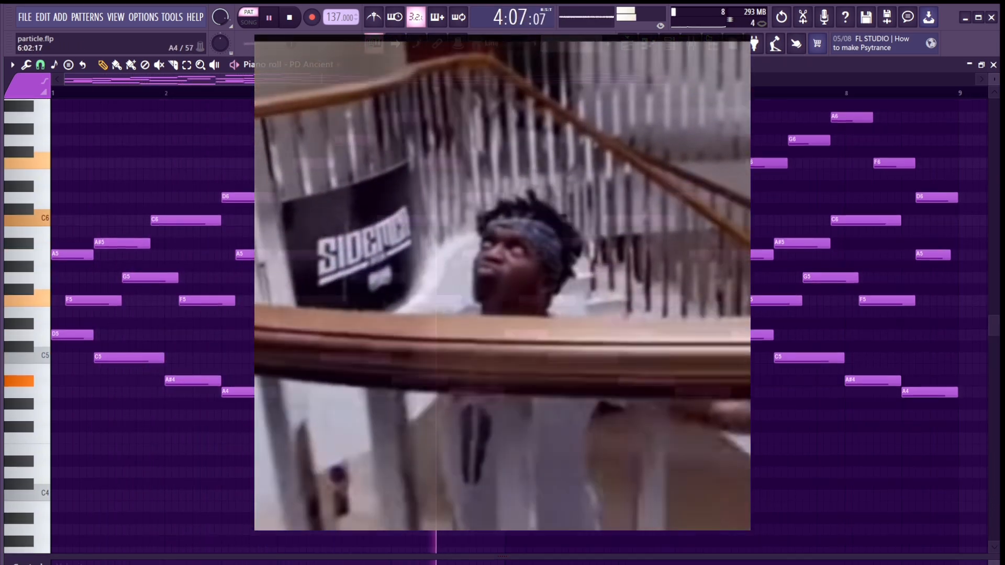
pyautogui.scroll(2, 606, 366)
pyautogui.press('space')
# - Select the pad's lowest line, D5 down to A4, in bars 1 to 4 and clear the selection
pyautogui.scroll(-2, 606, 365)
pyautogui.scroll(4, 314, 293)
pyautogui.scroll(-3, 157, 294)
pyautogui.moveTo(81, 344); pyautogui.dragTo(488, 465)
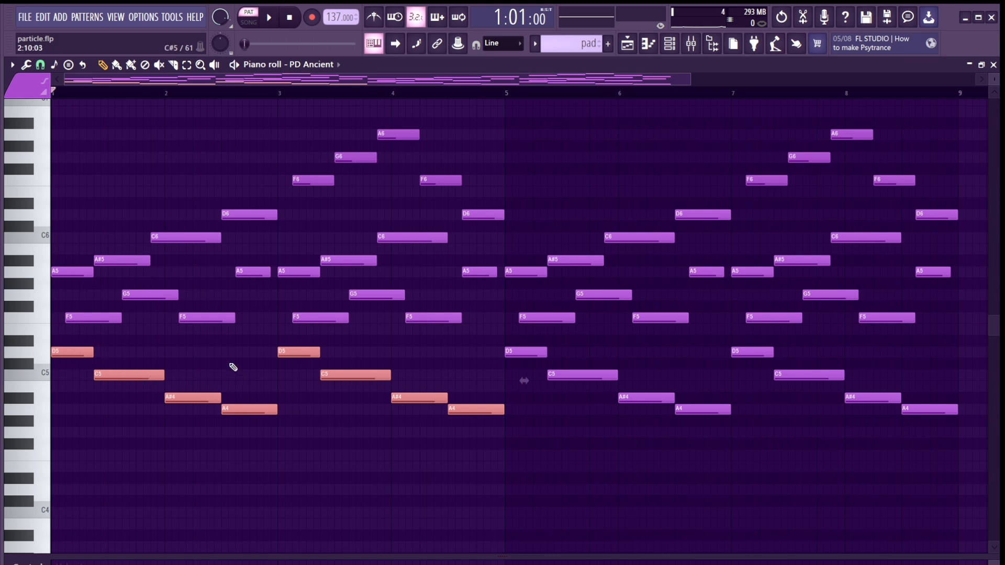
pyautogui.scroll(1, 134, 332)
pyautogui.click(343, 300)
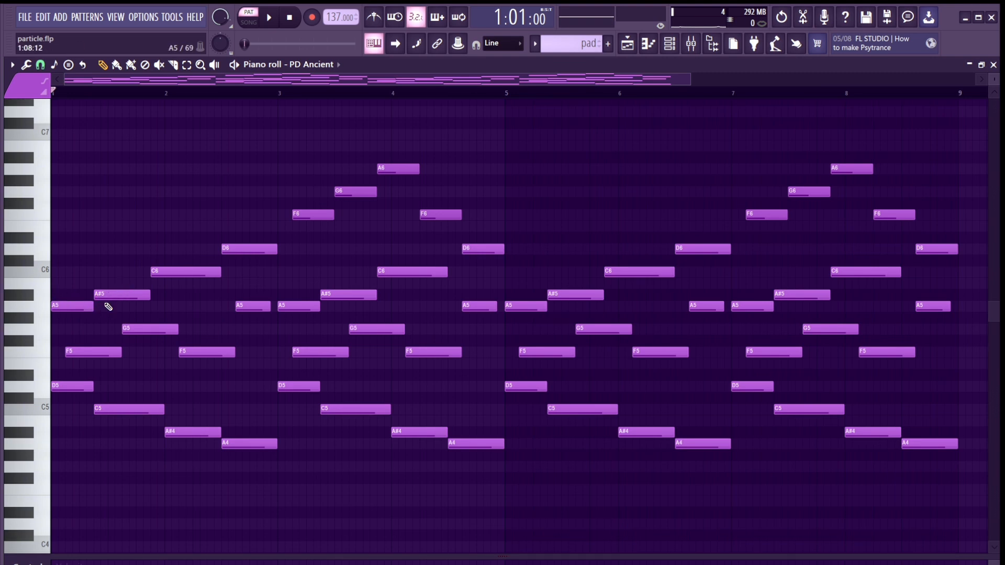
# - Audition the rising keys A5, A#5, C6 and D6 to trace the pad's upper melody
pyautogui.click(43, 314)
pyautogui.click(29, 295)
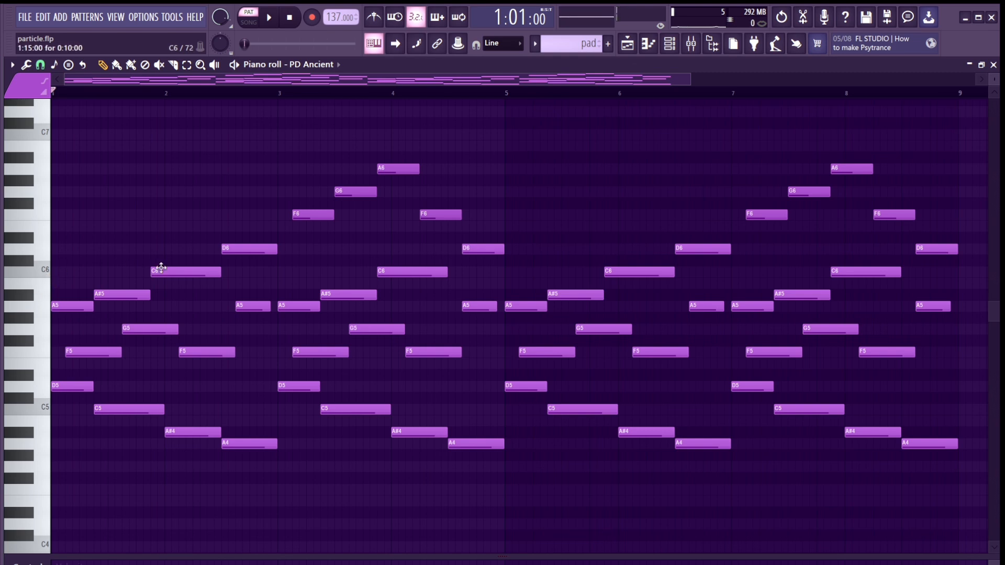
pyautogui.click(36, 276)
pyautogui.click(42, 251)
# - Audition piano keys between D5 and C6, rising and falling, to demonstrate how the pad's layered notes relate
pyautogui.click(46, 387)
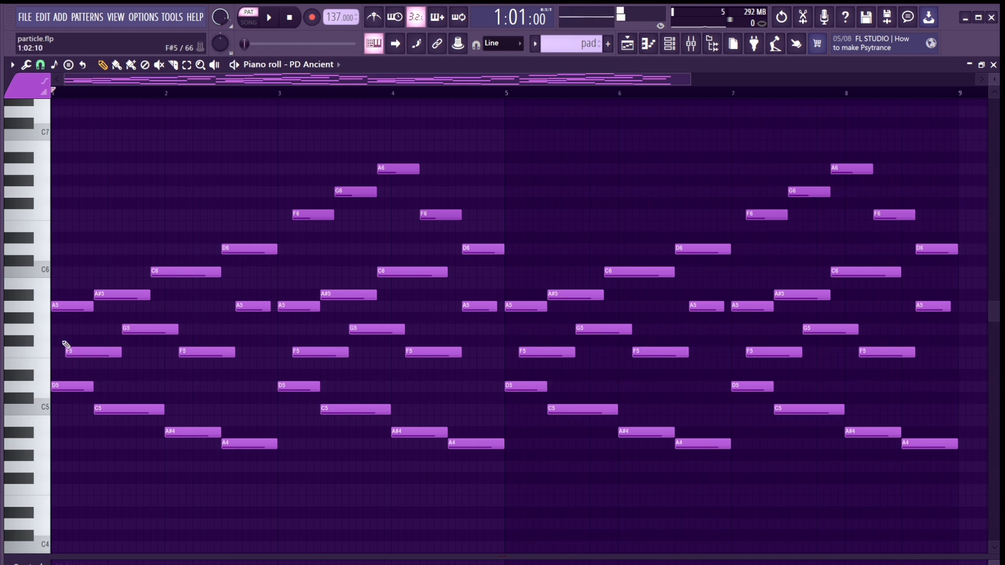
pyautogui.click(44, 360)
pyautogui.click(44, 393)
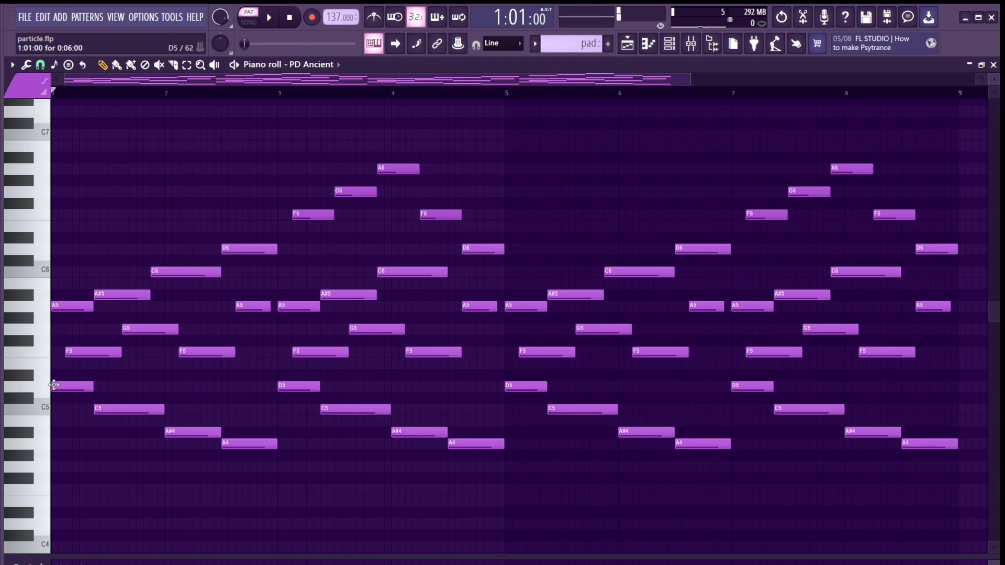
pyautogui.click(41, 393)
pyautogui.click(45, 359)
pyautogui.click(46, 343)
pyautogui.click(46, 277)
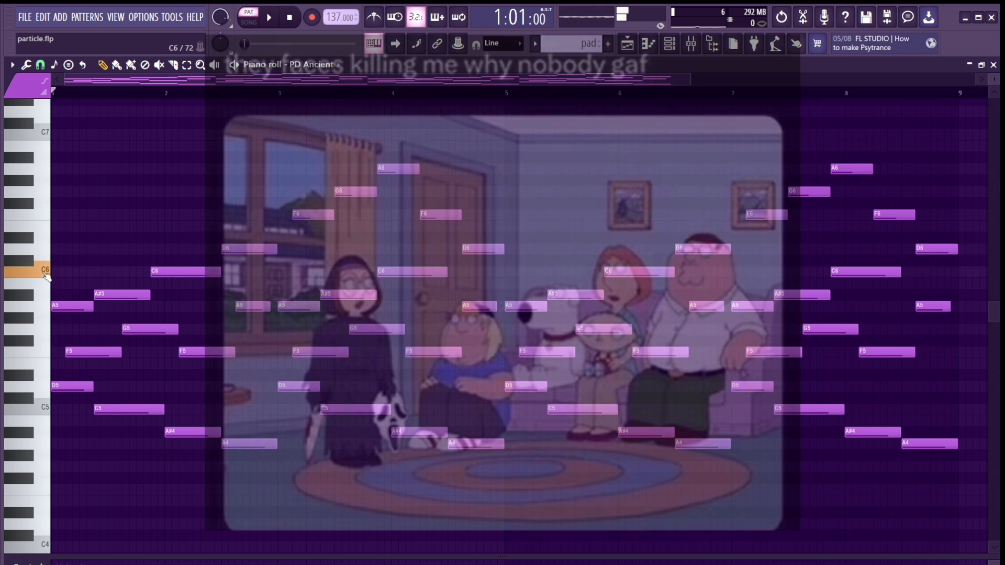
pyautogui.click(40, 273)
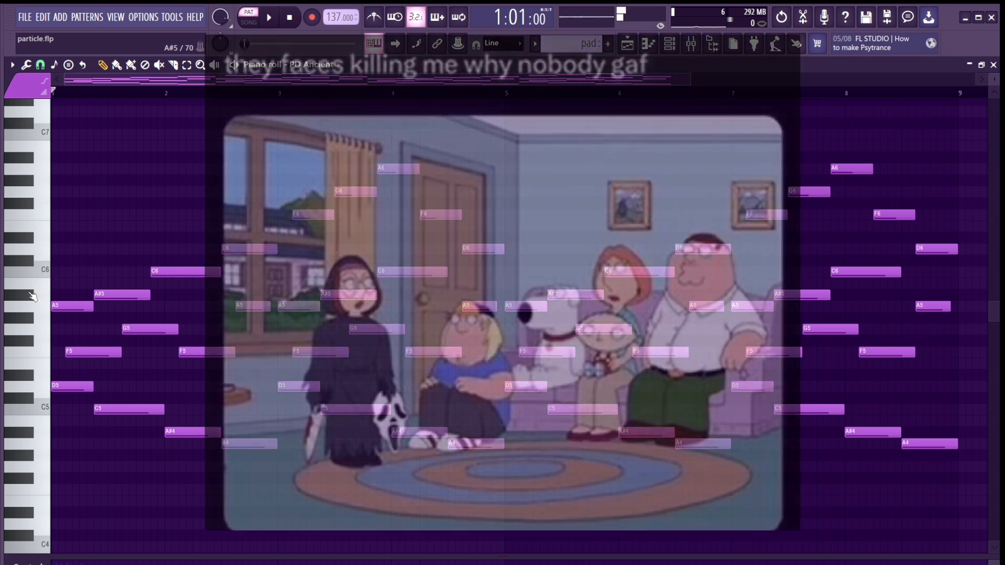
pyautogui.click(46, 329)
pyautogui.click(46, 351)
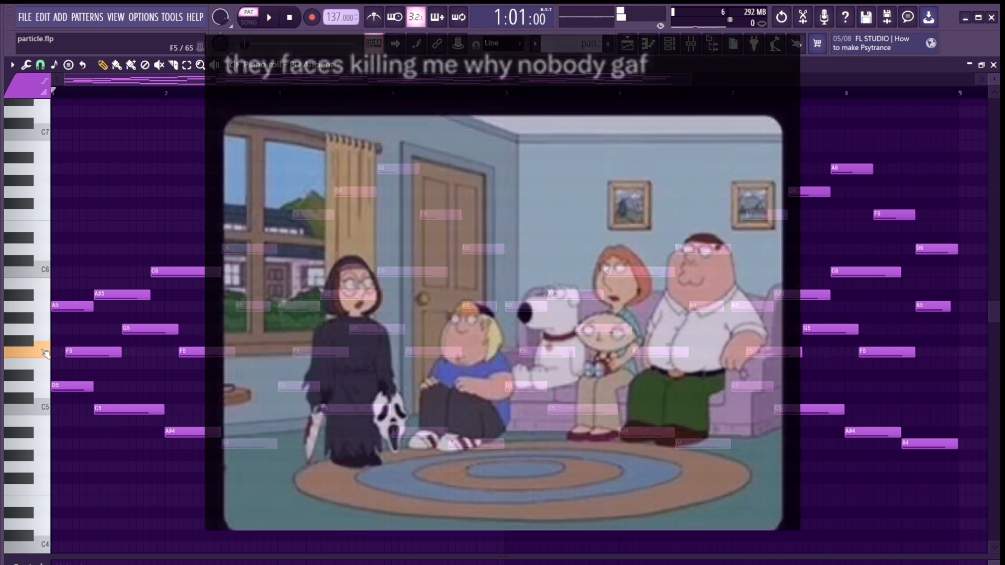
pyautogui.click(47, 385)
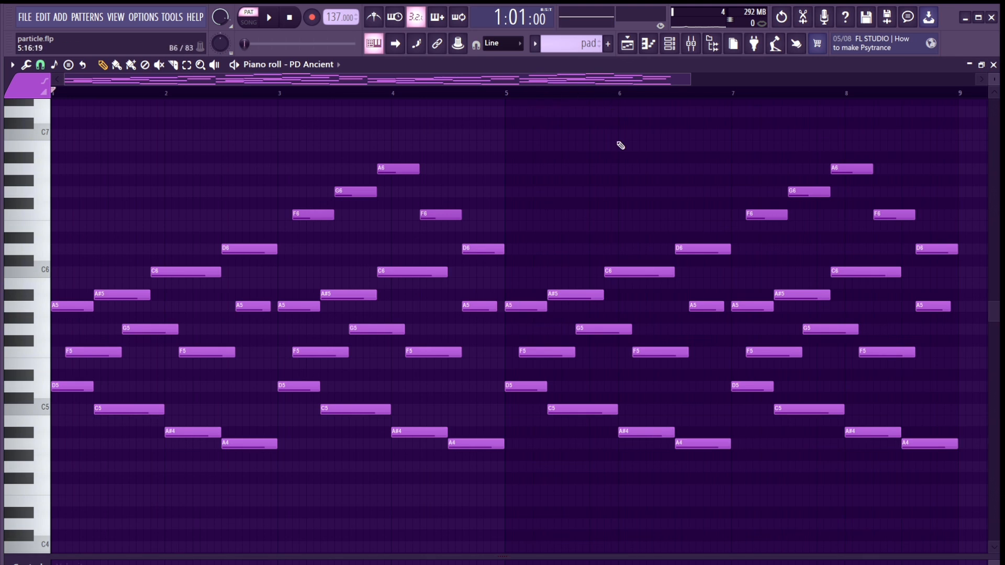
# - Return to the playlist, make the pluck pattern active and open it in a full-size piano roll
pyautogui.click(969, 64)
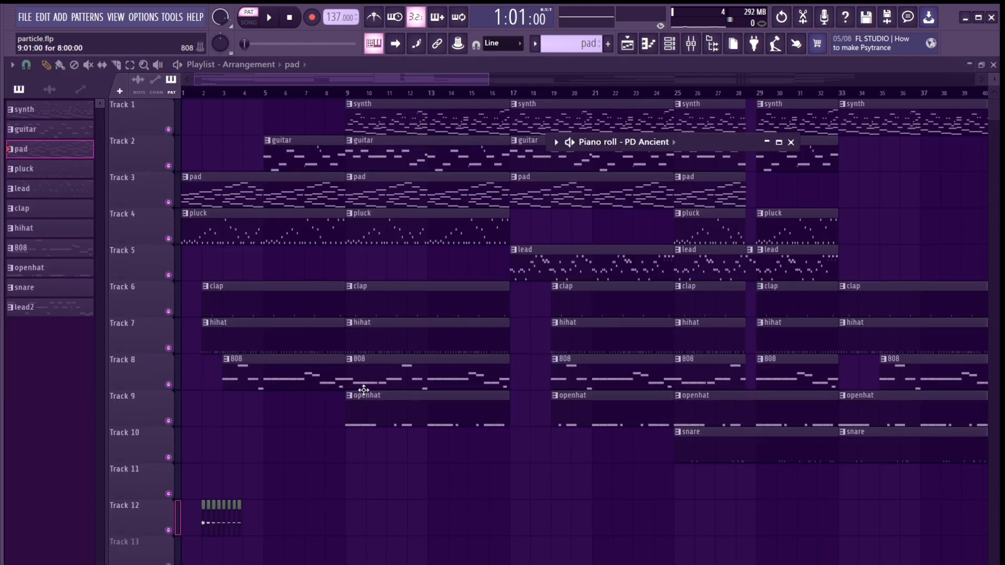
pyautogui.click(45, 175)
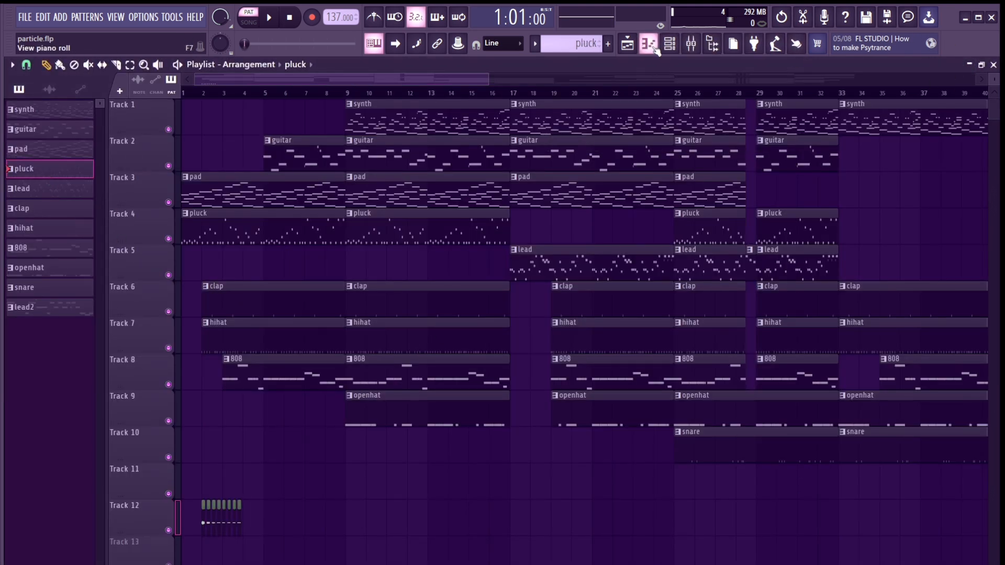
pyautogui.click(779, 142)
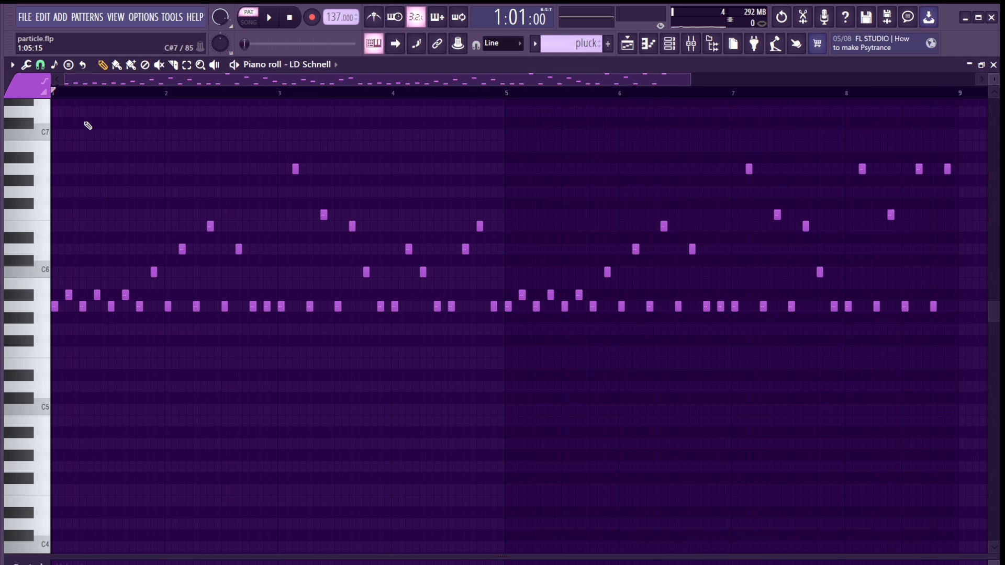
# - Play the pluck pattern's melody from bar 1 into bar 8 and stop playback
pyautogui.scroll(3, 361, 264)
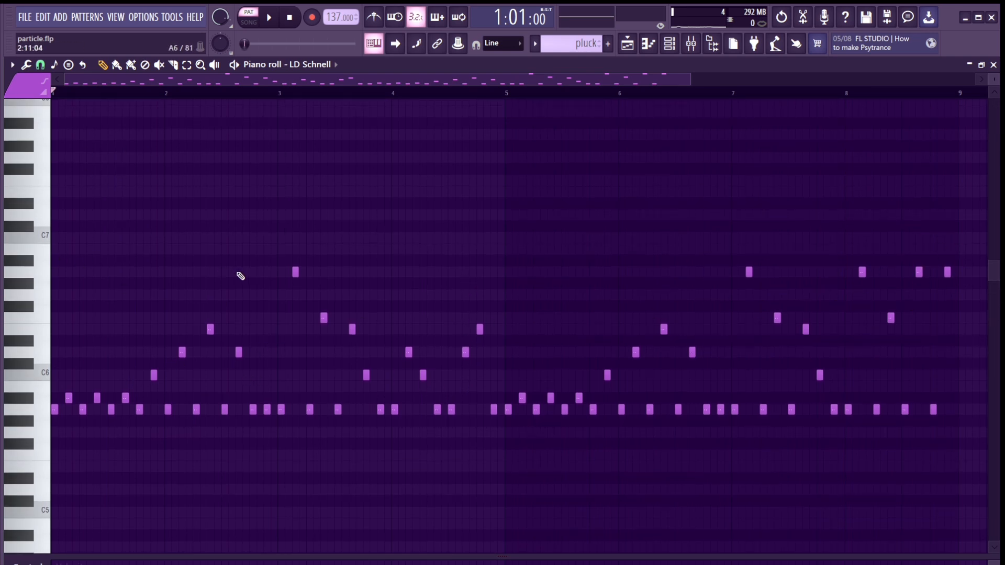
pyautogui.press('space')
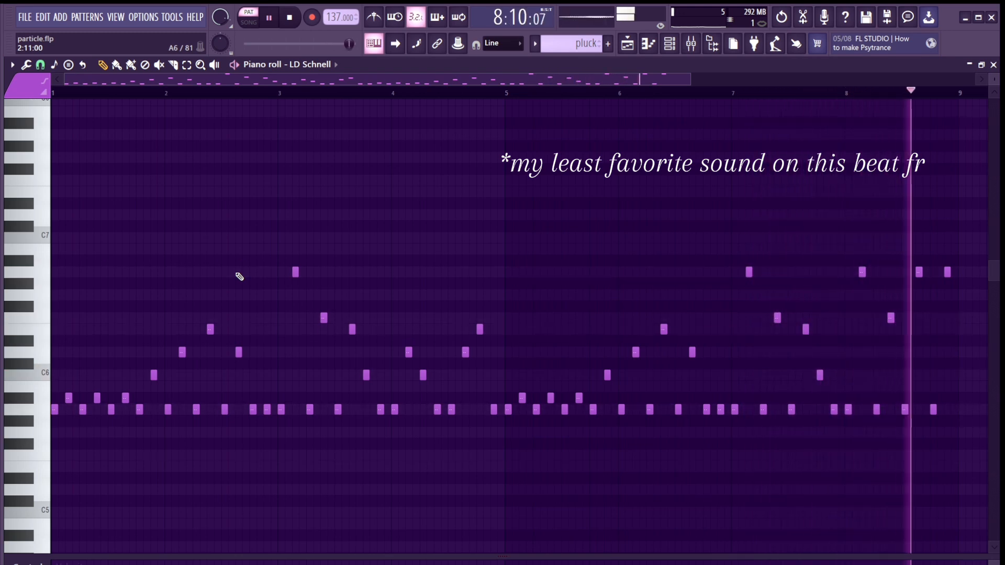
pyautogui.press('space')
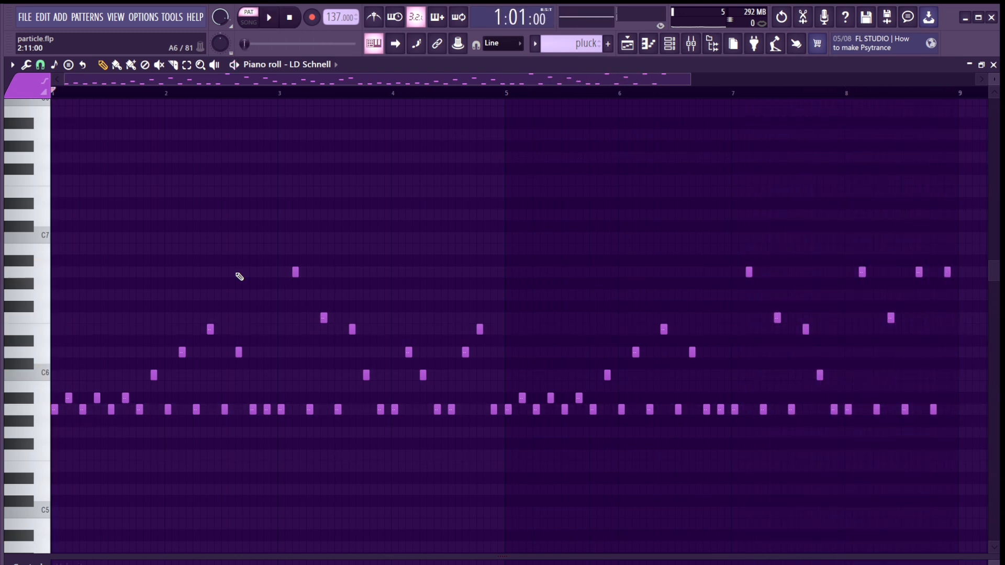
# - Return to the playlist, make the lead pattern active and open all its bars in a full-size piano roll
pyautogui.press('F5')
pyautogui.click(52, 189)
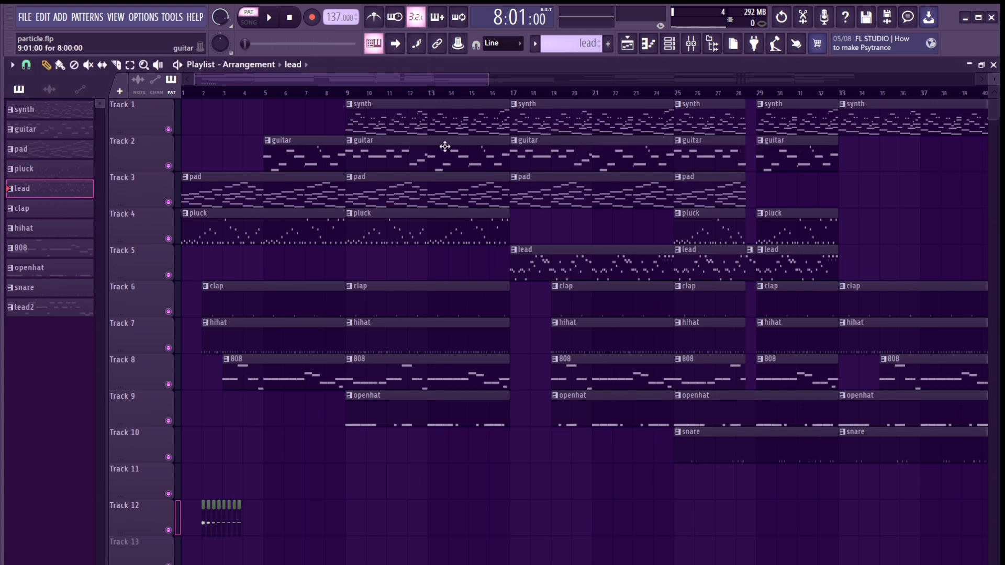
pyautogui.click(648, 43)
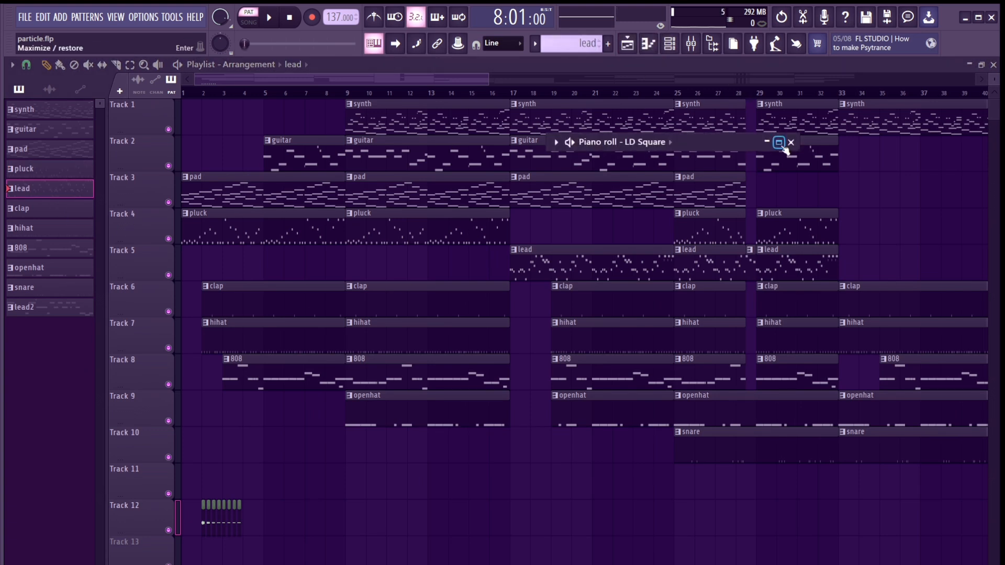
pyautogui.click(780, 143)
pyautogui.moveTo(363, 74); pyautogui.dragTo(77, 119)
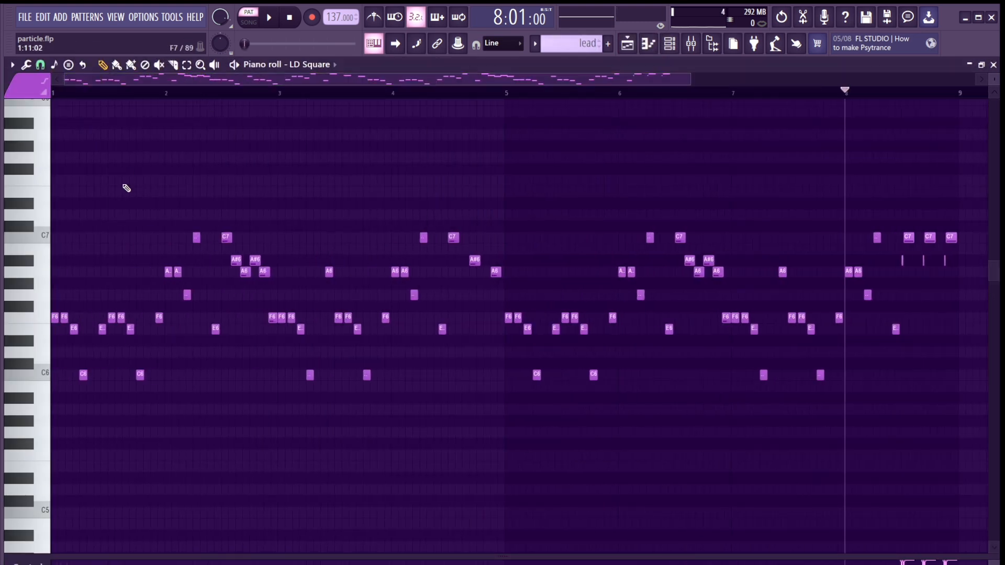
# - Play the lead pattern's melody from bar 1 into bar 8 and stop playback
pyautogui.click(80, 95)
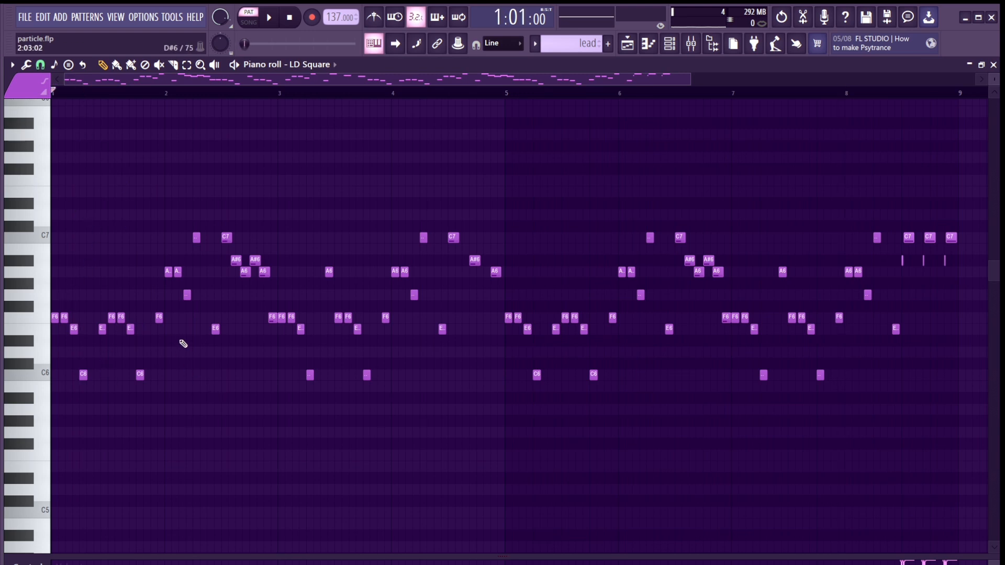
pyautogui.press('space')
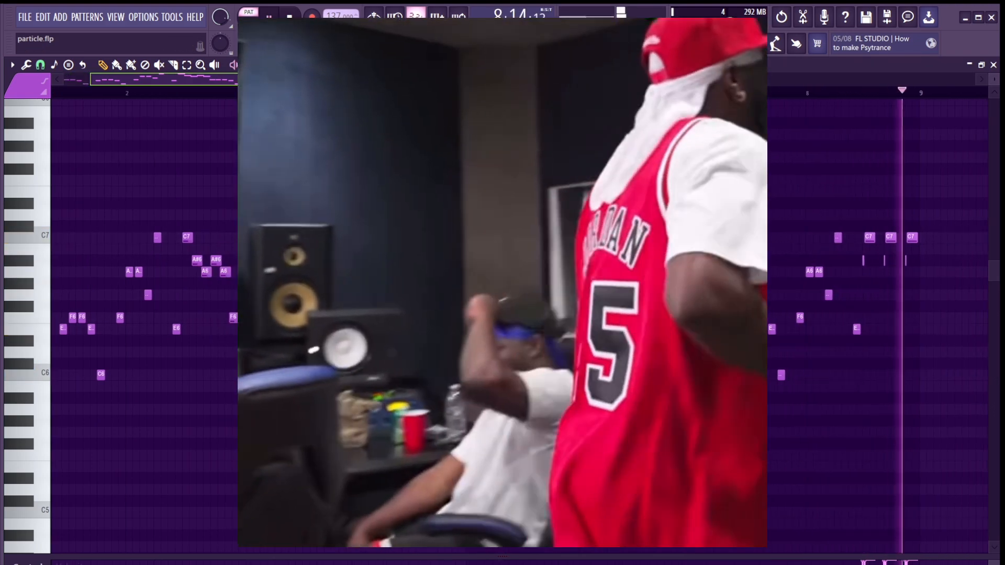
pyautogui.press('space')
pyautogui.scroll(4, 460, 128)
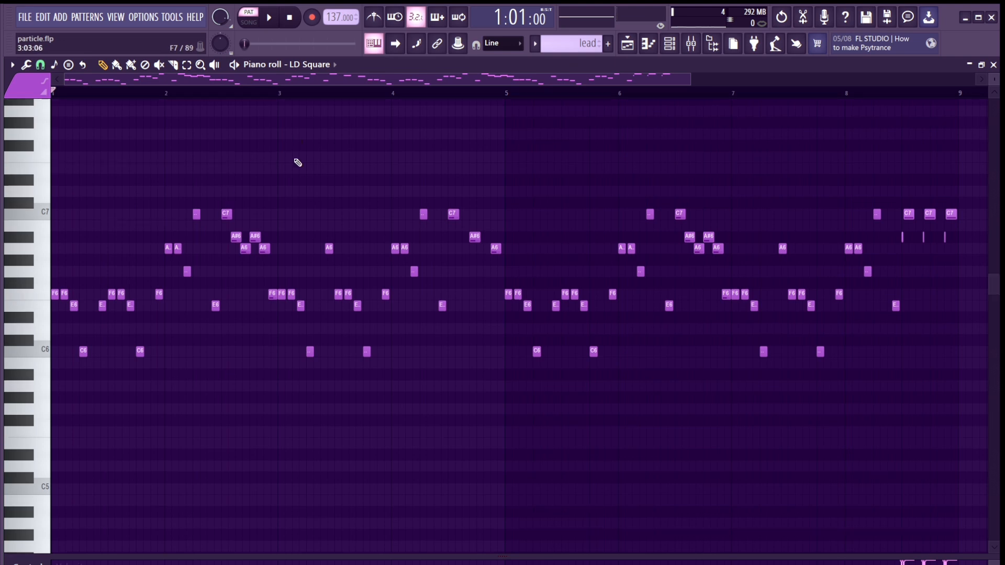
pyautogui.scroll(-2, 391, 160)
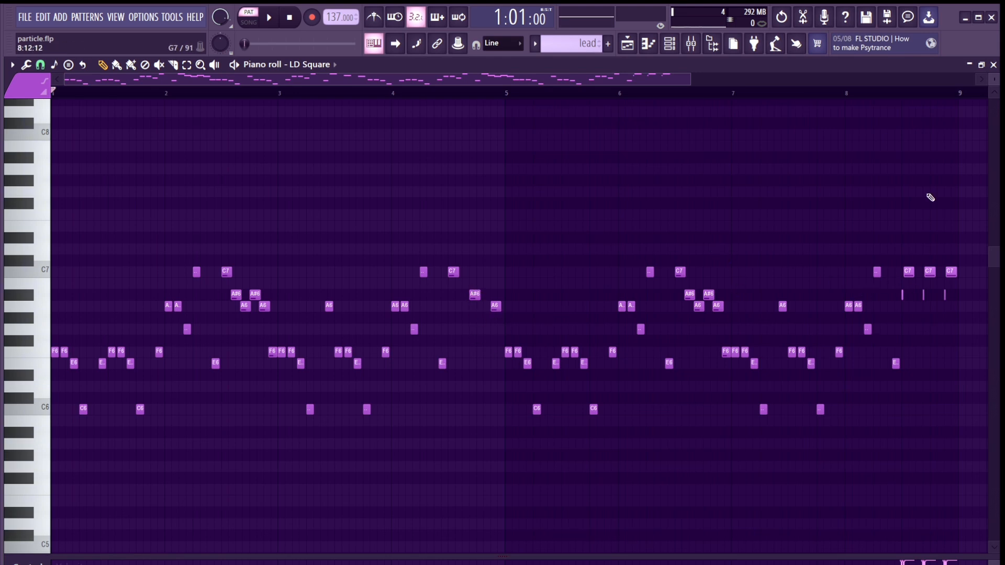
# - Play the closing notes of the lead pattern from position 8:09 and audition the F6 key
pyautogui.click(906, 98)
pyautogui.press('space')
pyautogui.press('space')
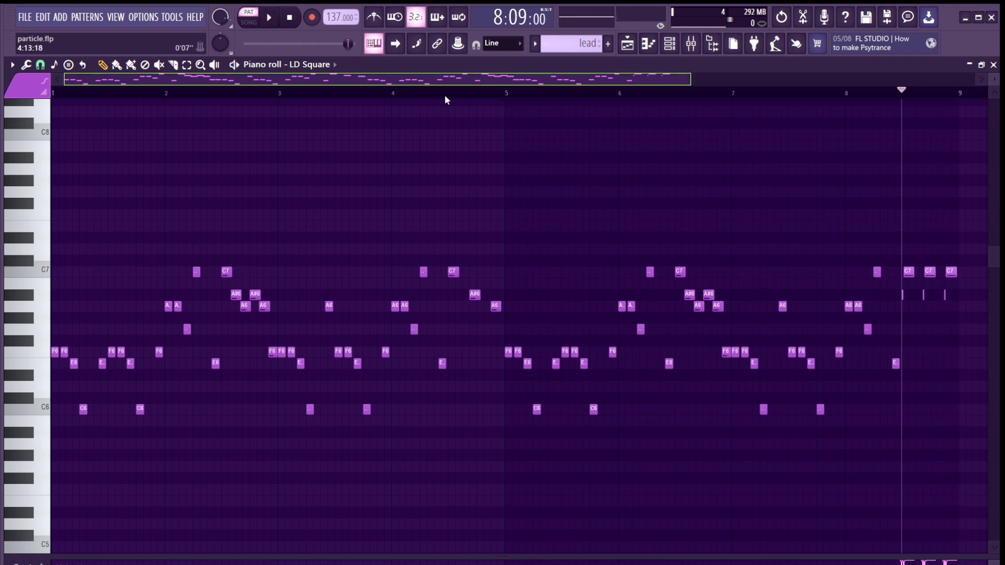
pyautogui.scroll(-3, 234, 293)
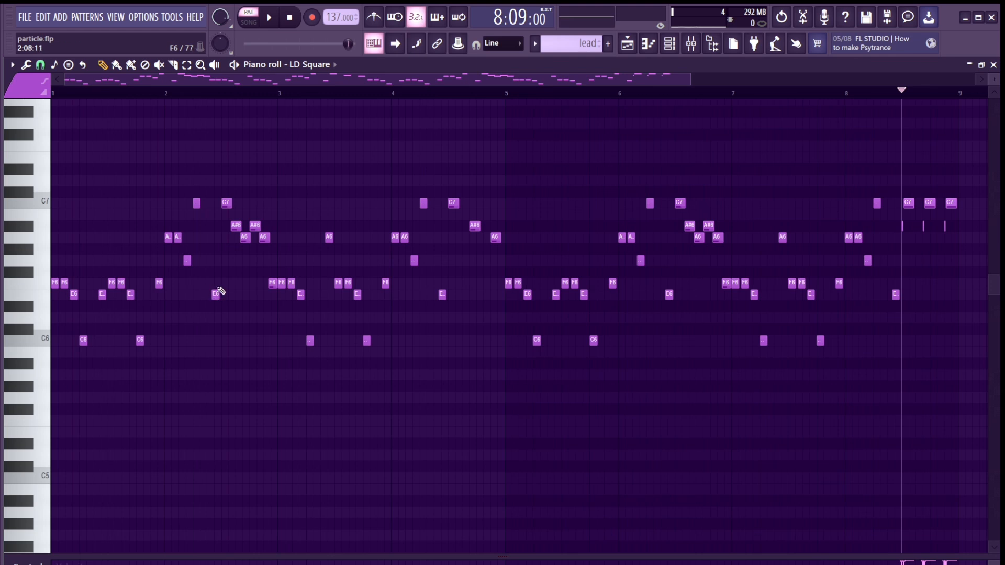
pyautogui.click(47, 286)
# - Return to the playlist and isolate the clap, hihat, 808 and openhat tracks by soloing and unmuting them
pyautogui.click(969, 64)
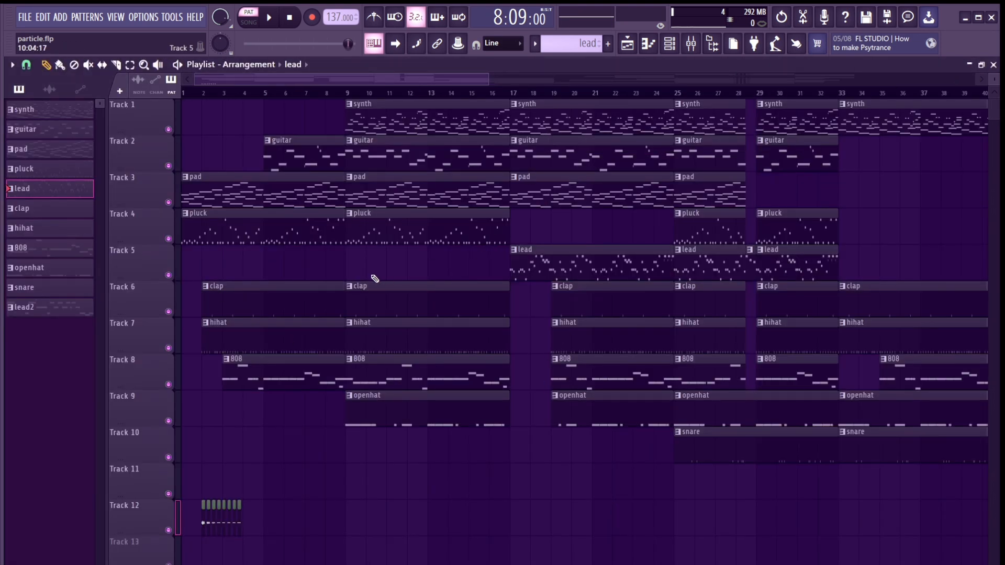
pyautogui.keyDown('ctrl'); pyautogui.click(168, 312); pyautogui.keyUp('ctrl')
pyautogui.click(168, 349)
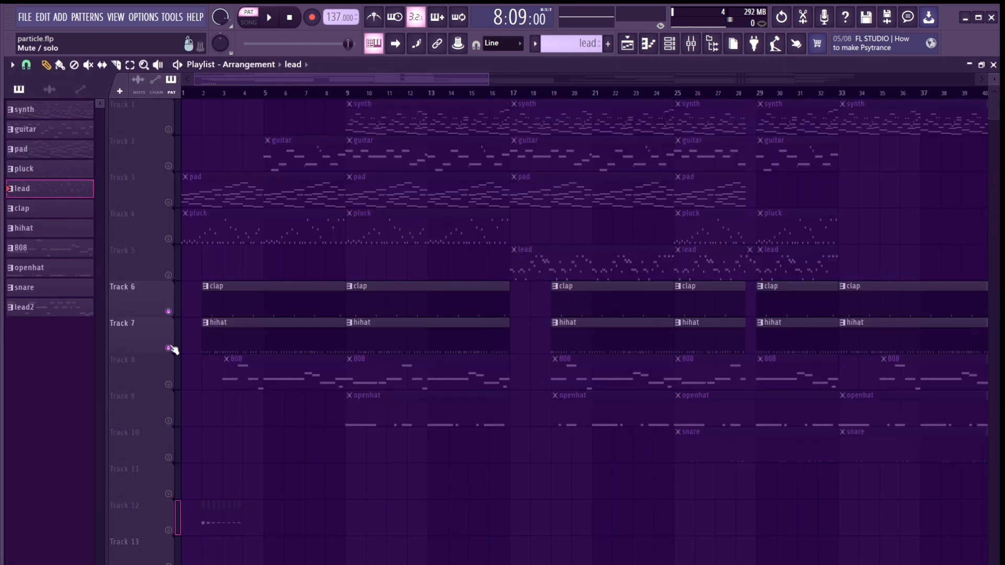
pyautogui.click(168, 384)
pyautogui.click(169, 421)
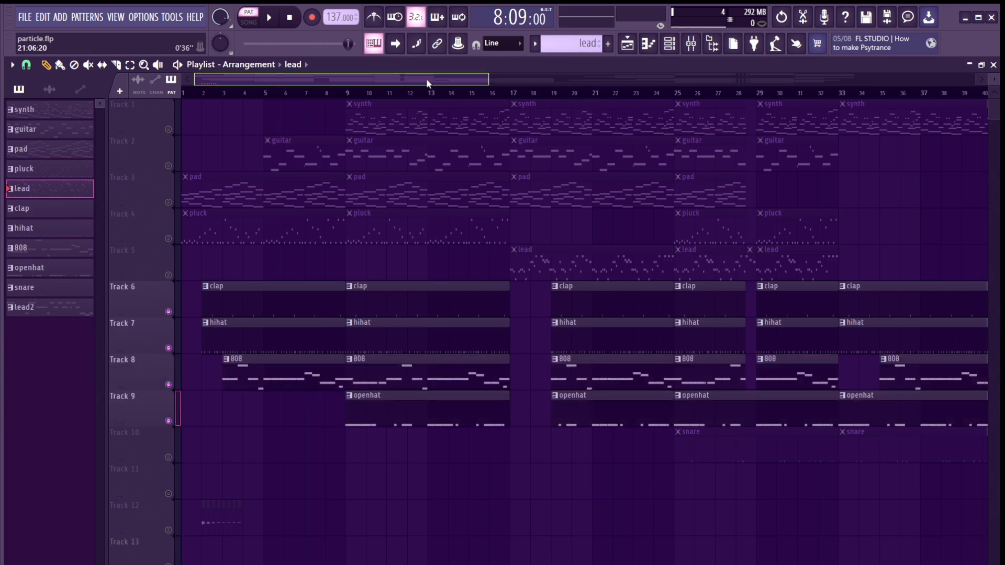
# - Play the isolated drum tracks from bar 41 into bar 48 and stop playback
pyautogui.moveTo(429, 82); pyautogui.dragTo(637, 103)
pyautogui.press('space')
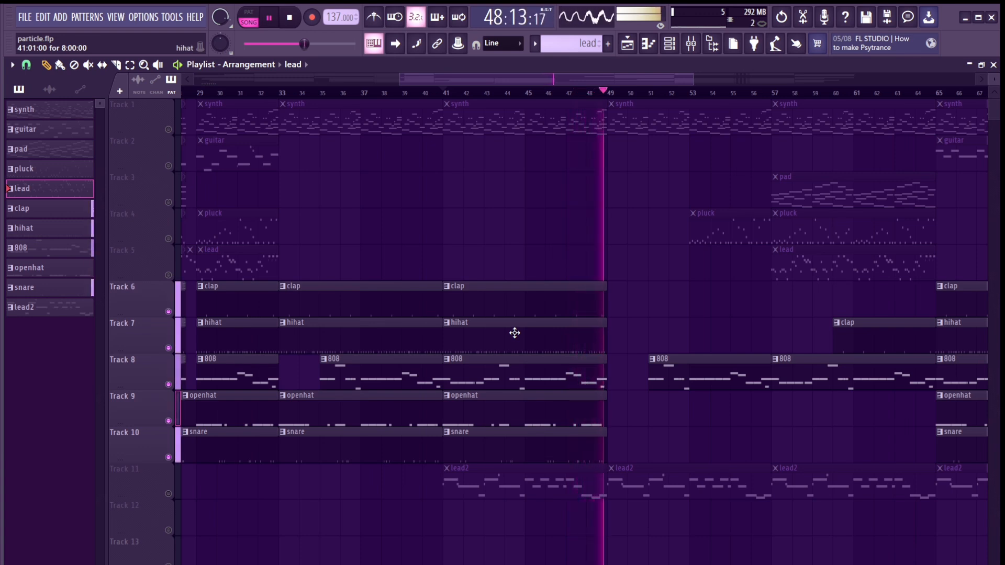
pyautogui.press('space')
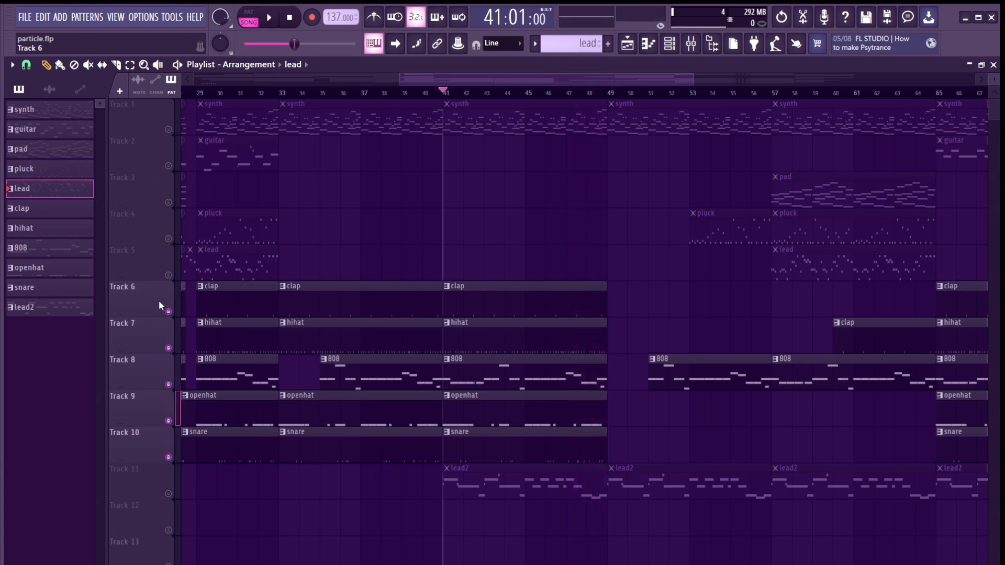
# - Make the openhat pattern active and open it in a full-size piano roll
pyautogui.click(46, 274)
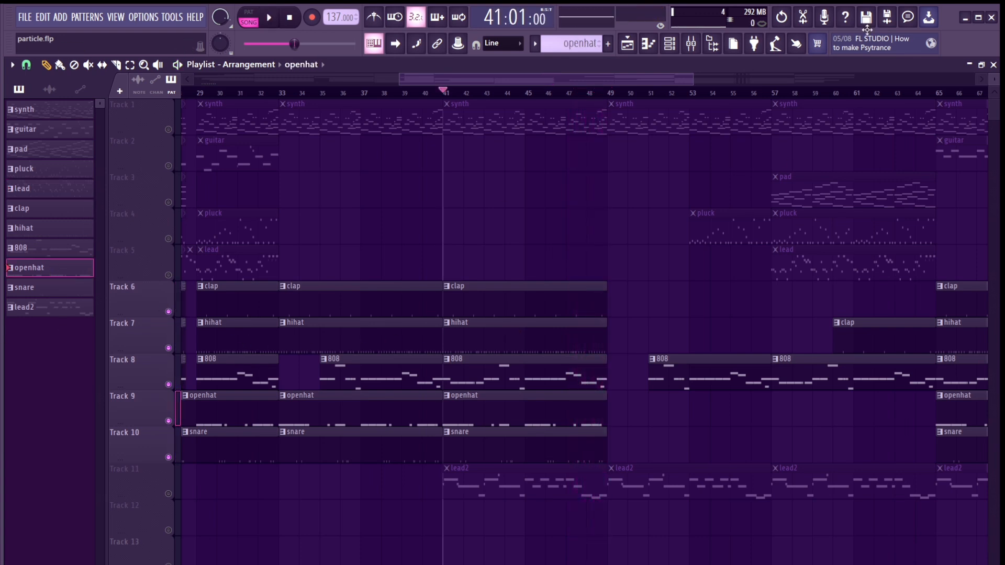
pyautogui.click(648, 43)
pyautogui.click(779, 142)
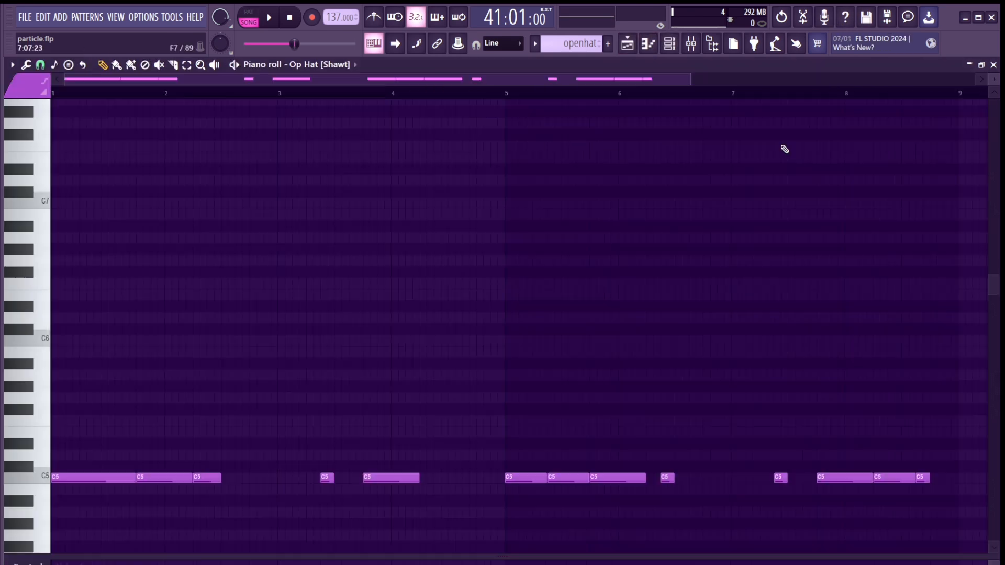
# - Play the open hat notes from bar 3 twice in song mode and stop playback
pyautogui.scroll(-5, 579, 266)
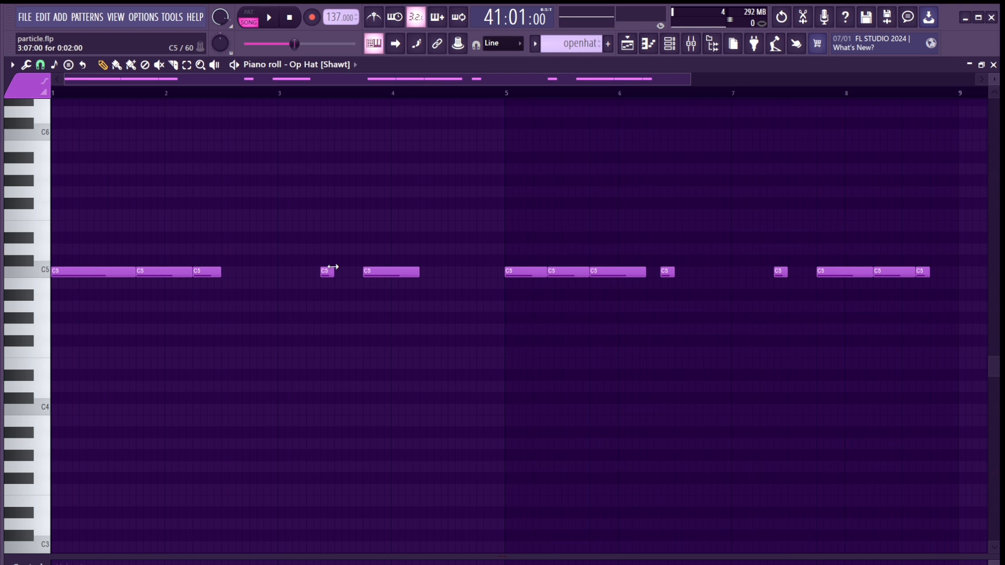
pyautogui.scroll(3, 377, 270)
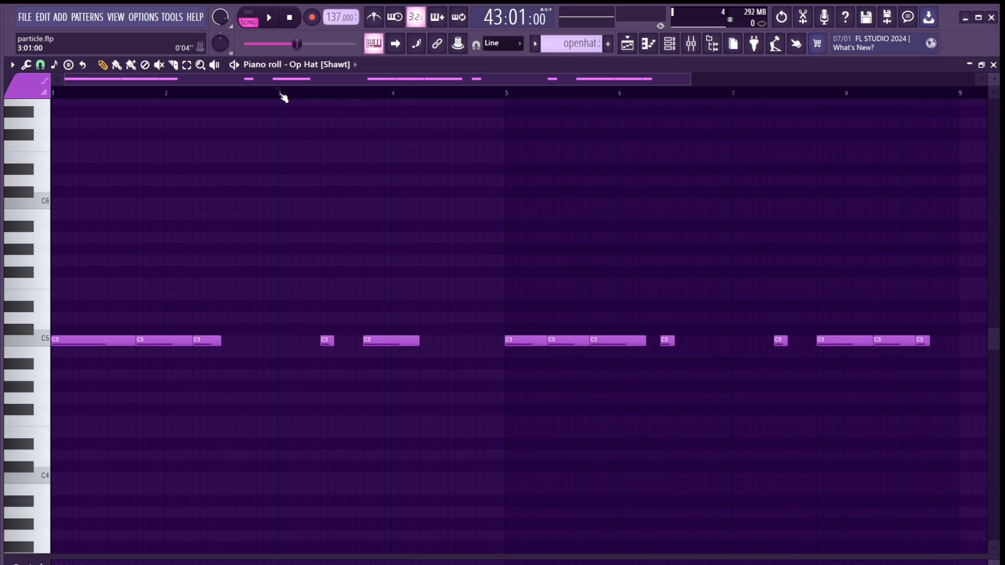
pyautogui.press('space')
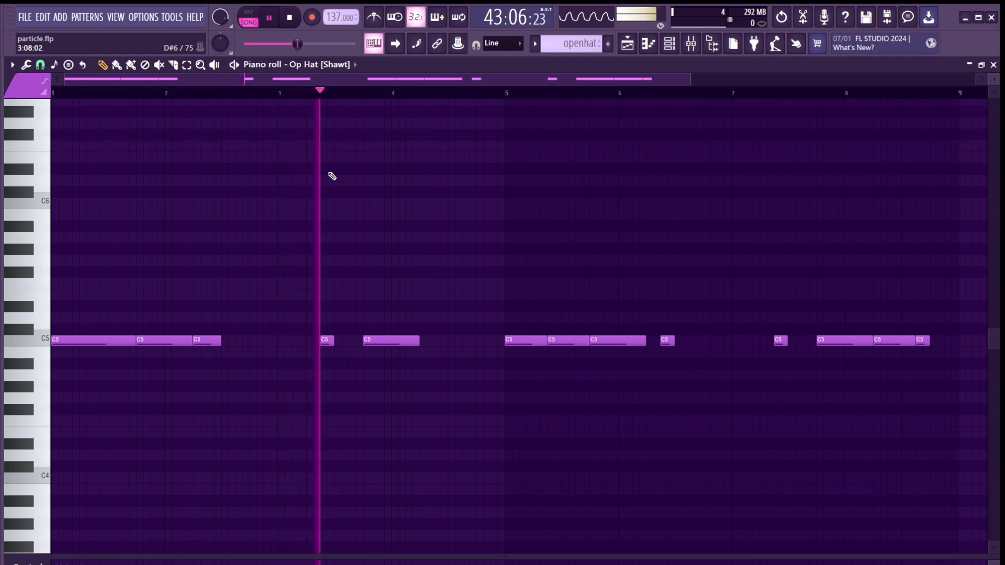
pyautogui.press('space')
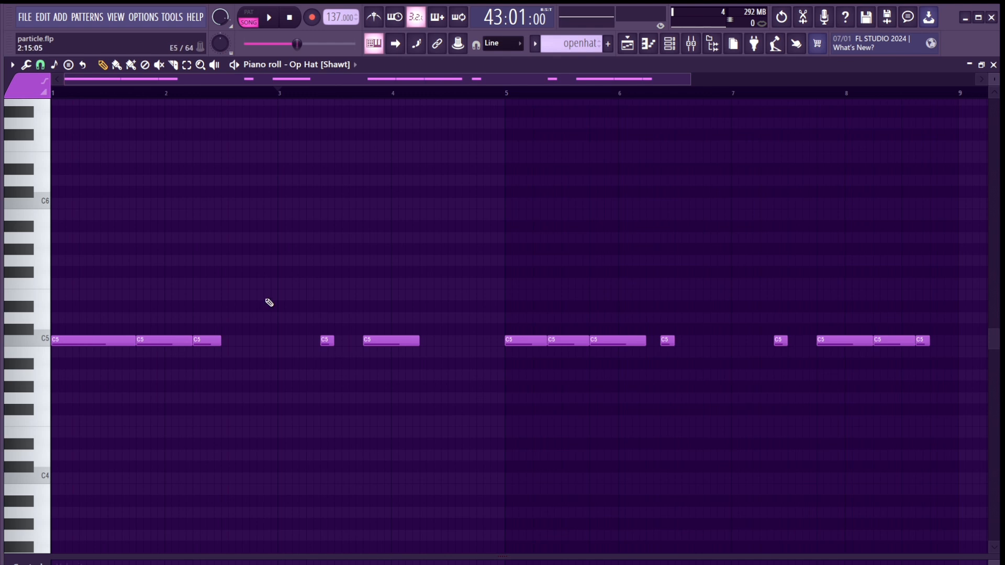
pyautogui.press('space')
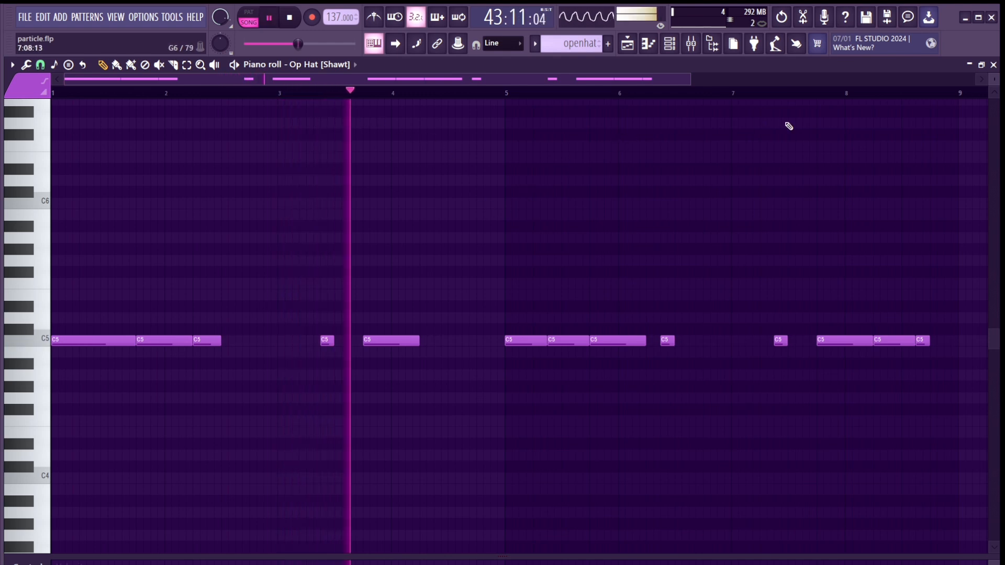
pyautogui.press('space')
# - Leave the openhat notes, open the lead2 pattern in a full-size piano roll and switch playback to pattern mode
pyautogui.click(987, 69)
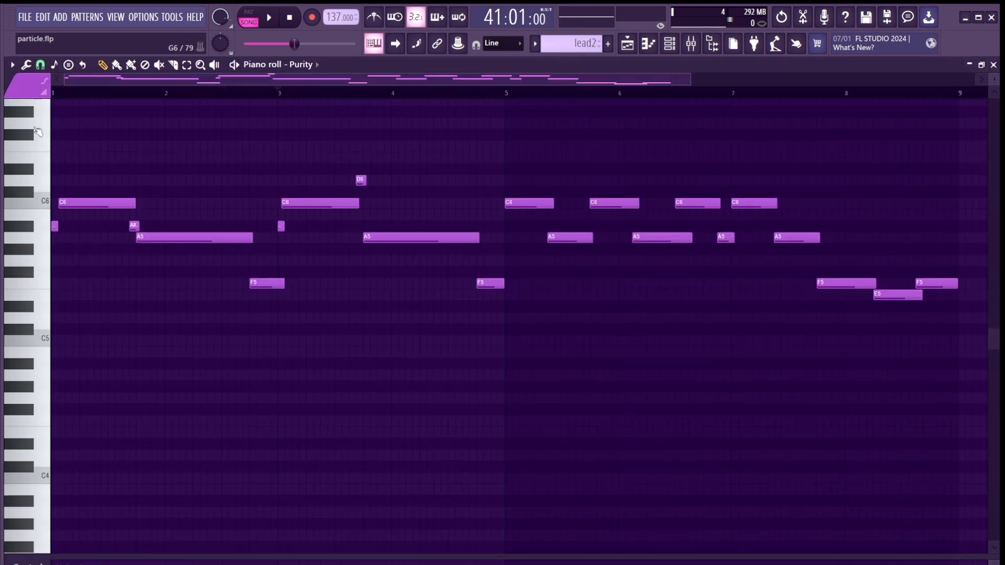
pyautogui.press('l')
pyautogui.scroll(4, 426, 291)
# - Play the lead2 melody from bar 1 into bar 7, stop playback and return to the pattern's start
pyautogui.press('space')
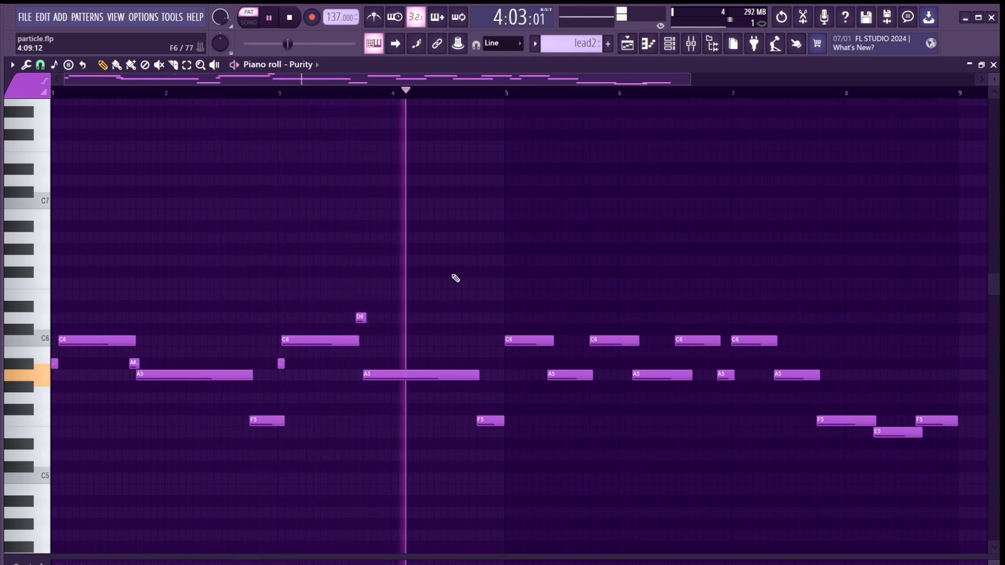
pyautogui.moveTo(437, 80); pyautogui.dragTo(553, 101)
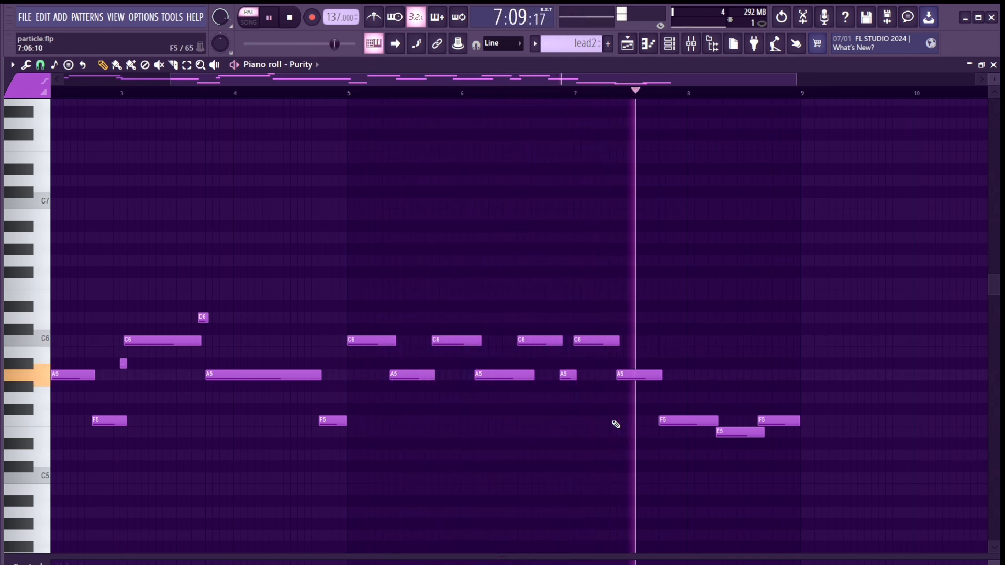
pyautogui.press('space')
pyautogui.hscroll(-3, 219, 131)
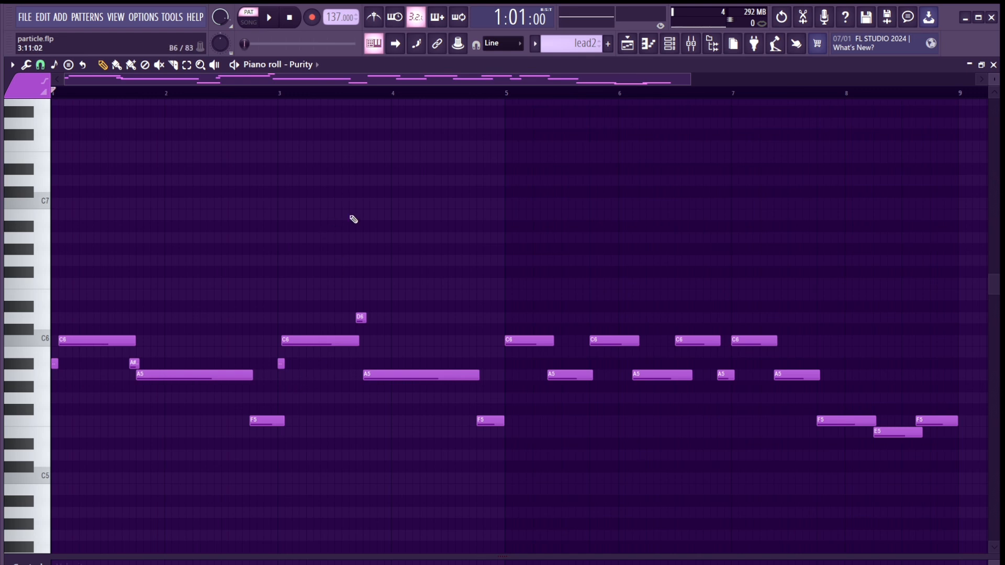
# - Play the second half of the lead2 melody from bar 5 into bar 7 and stop playback
pyautogui.moveTo(484, 80); pyautogui.dragTo(465, 147)
pyautogui.click(507, 92)
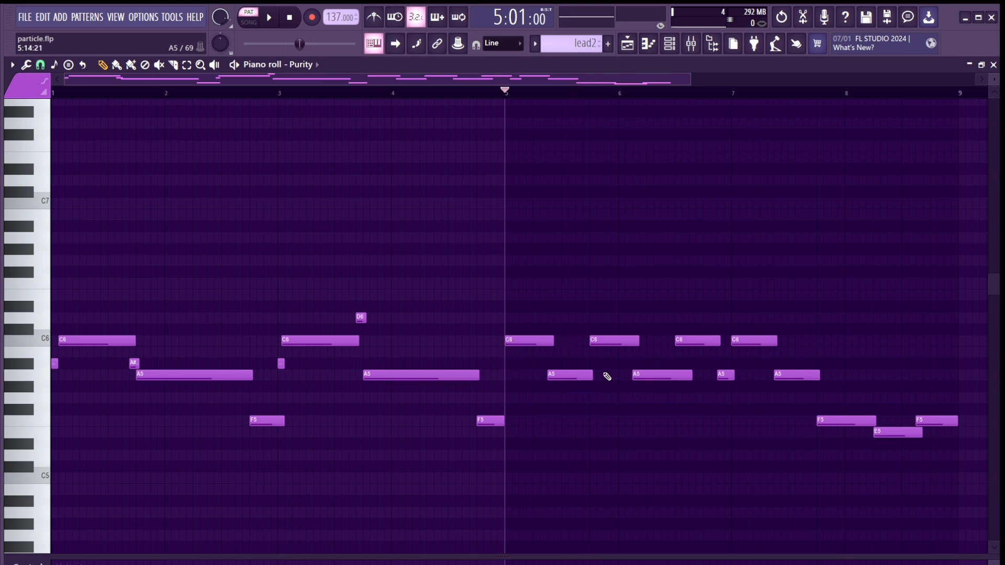
pyautogui.press('space')
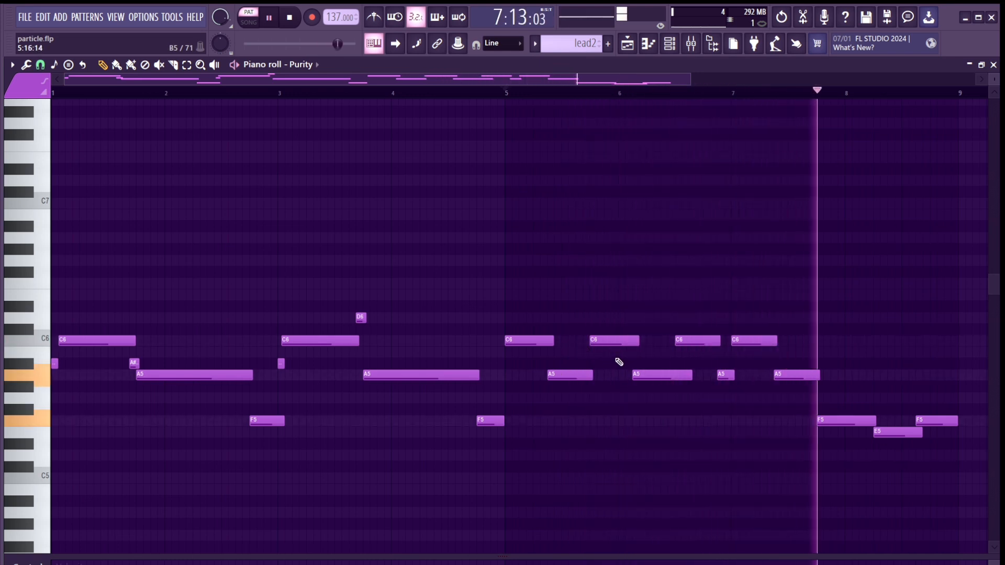
pyautogui.press('space')
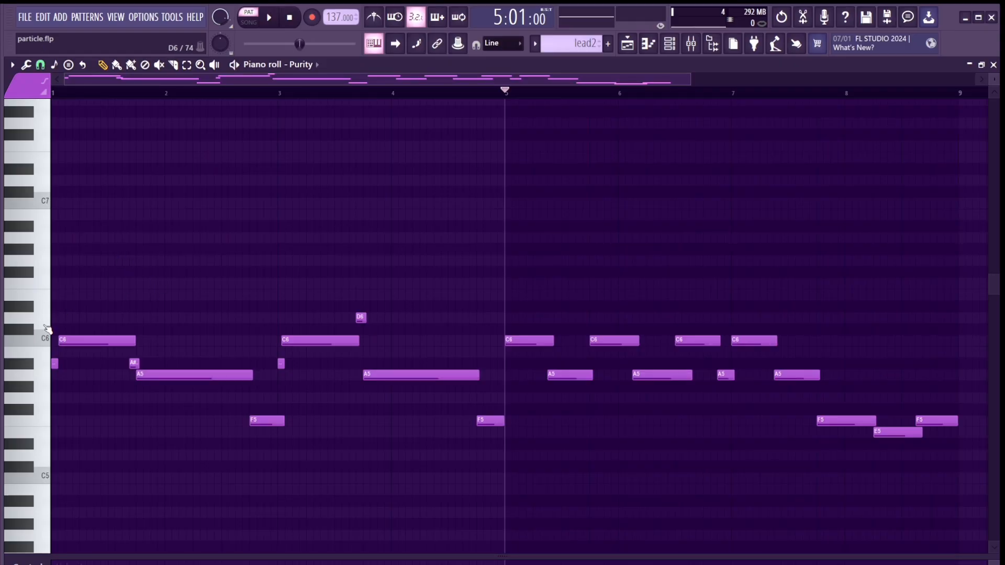
# - Audition the D6, F6, F5 and C6 piano keys to compare notes of the lead2 melody
pyautogui.click(46, 320)
pyautogui.click(45, 287)
pyautogui.click(46, 419)
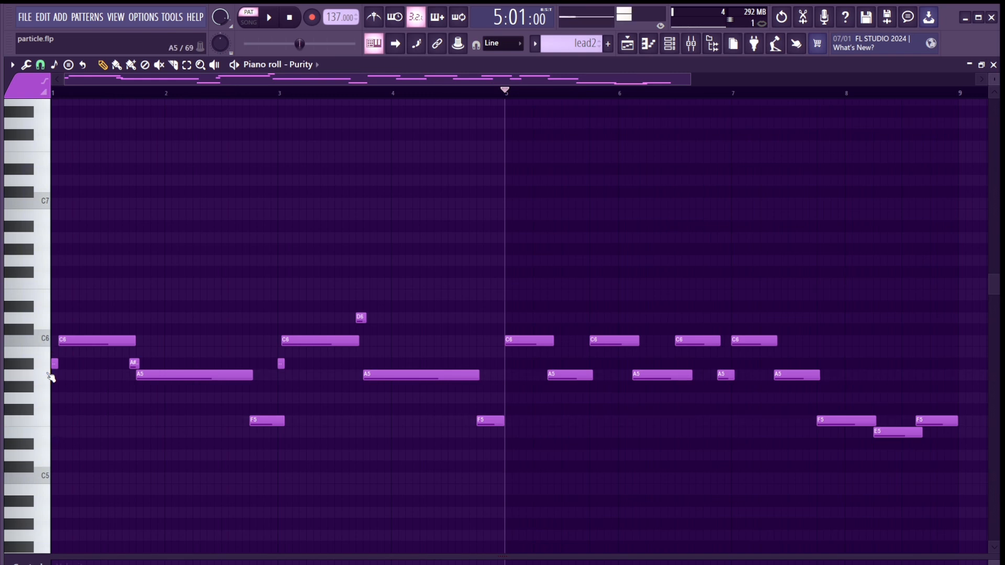
pyautogui.click(49, 335)
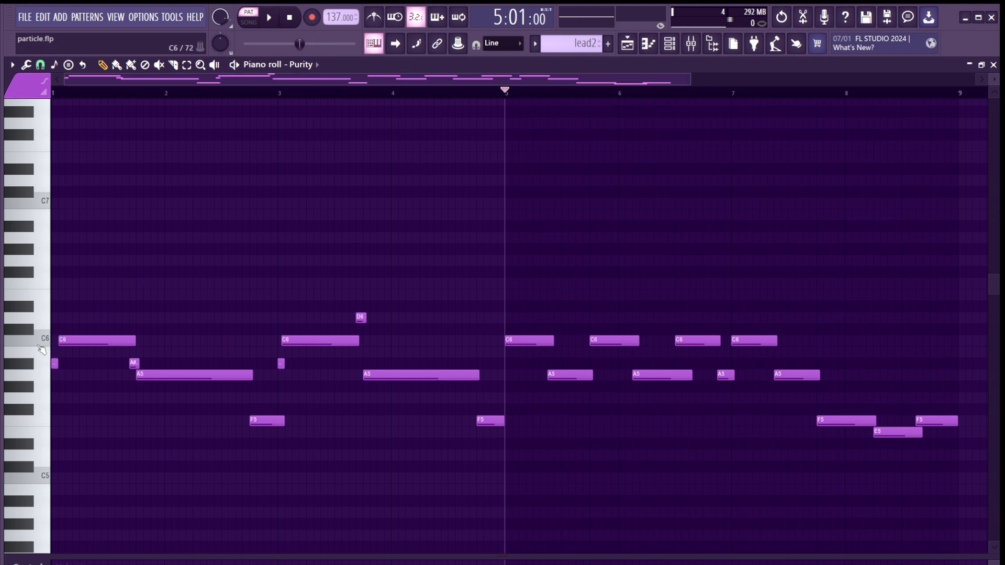
# - Set the lead2 playhead to bar 7, play the closing notes and stop playback
pyautogui.moveTo(727, 92); pyautogui.dragTo(732, 98)
pyautogui.press('space')
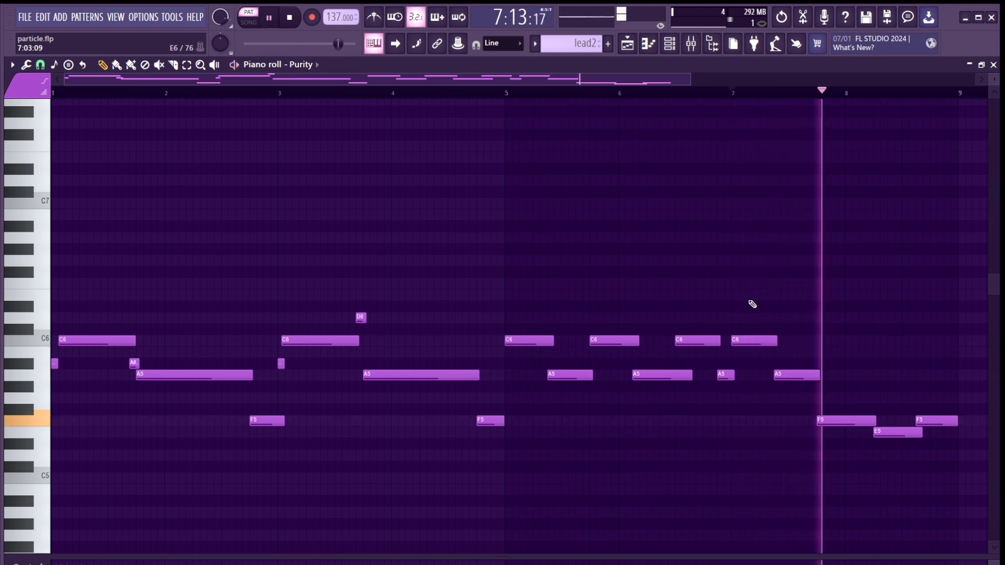
pyautogui.press('space')
# - Audition the D7, D6, F6 and C7 piano keys around the lead2 melody, and return to the playlist
pyautogui.scroll(-3, 602, 391)
pyautogui.scroll(4, 363, 251)
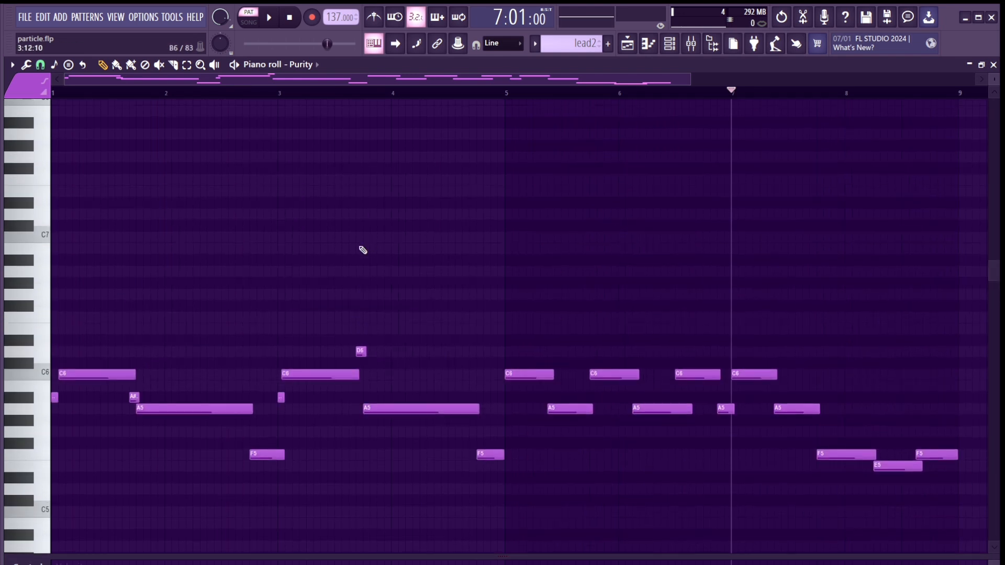
pyautogui.scroll(1, 363, 251)
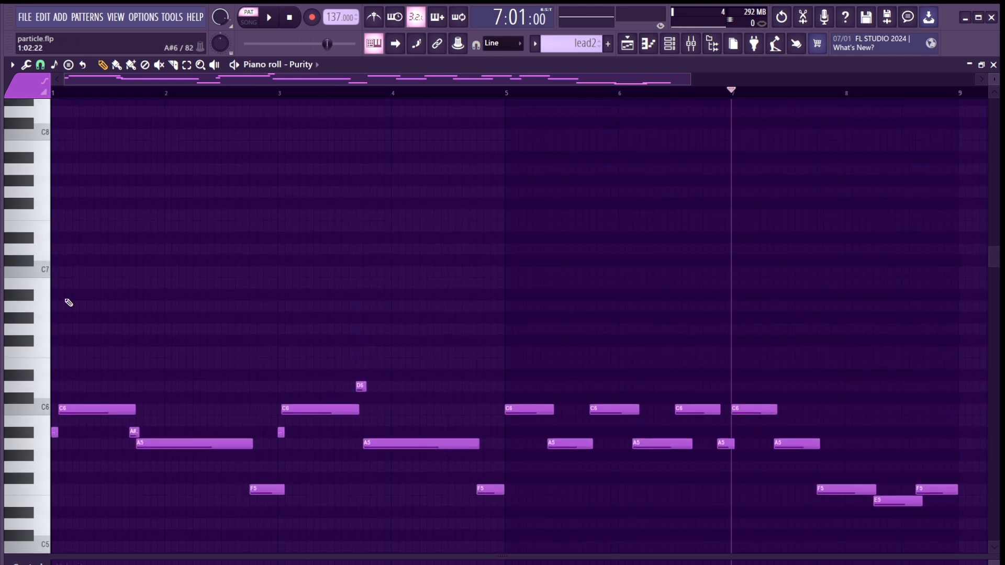
pyautogui.click(46, 254)
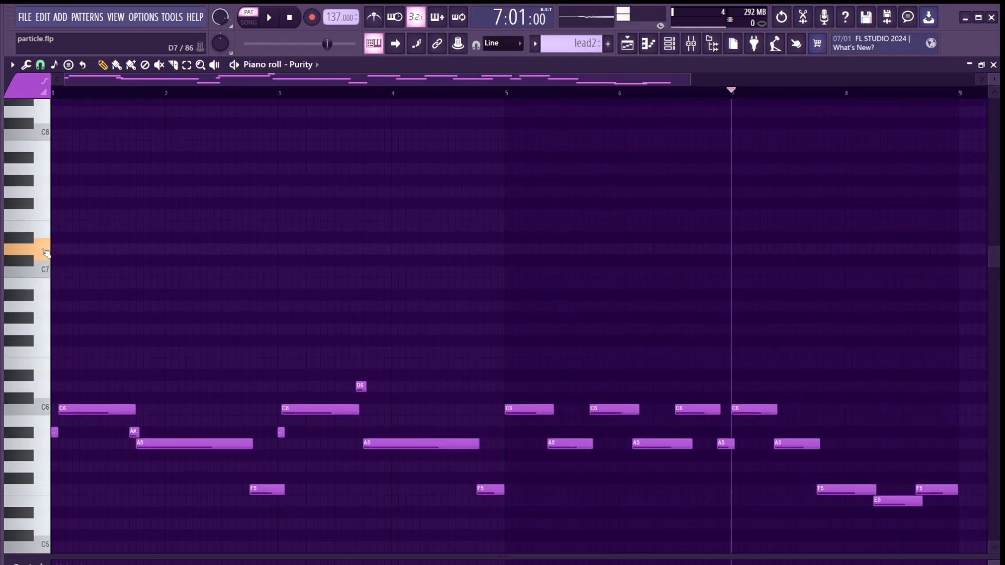
pyautogui.scroll(-9, 44, 286)
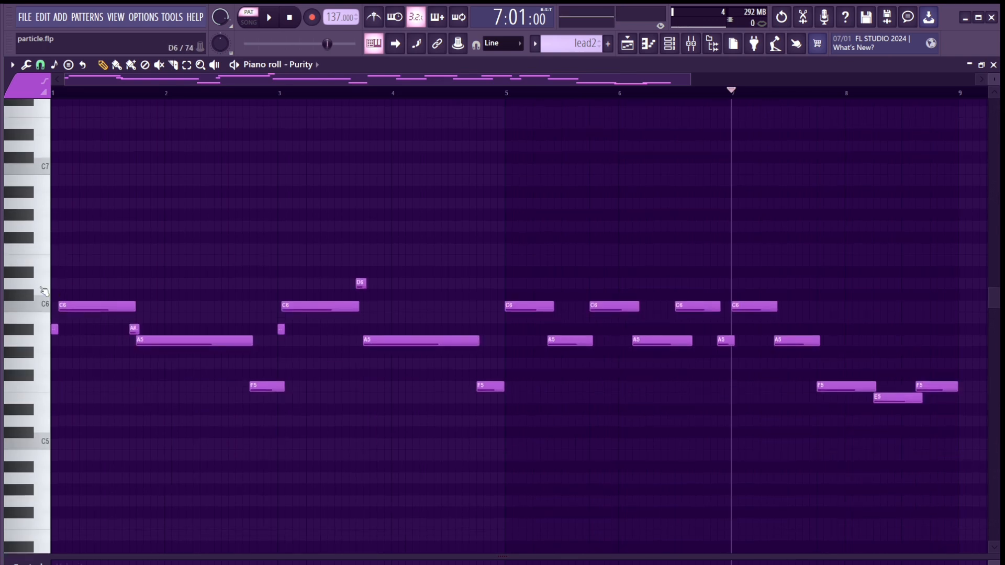
pyautogui.click(44, 291)
pyautogui.scroll(6, 66, 251)
pyautogui.click(50, 349)
pyautogui.click(47, 317)
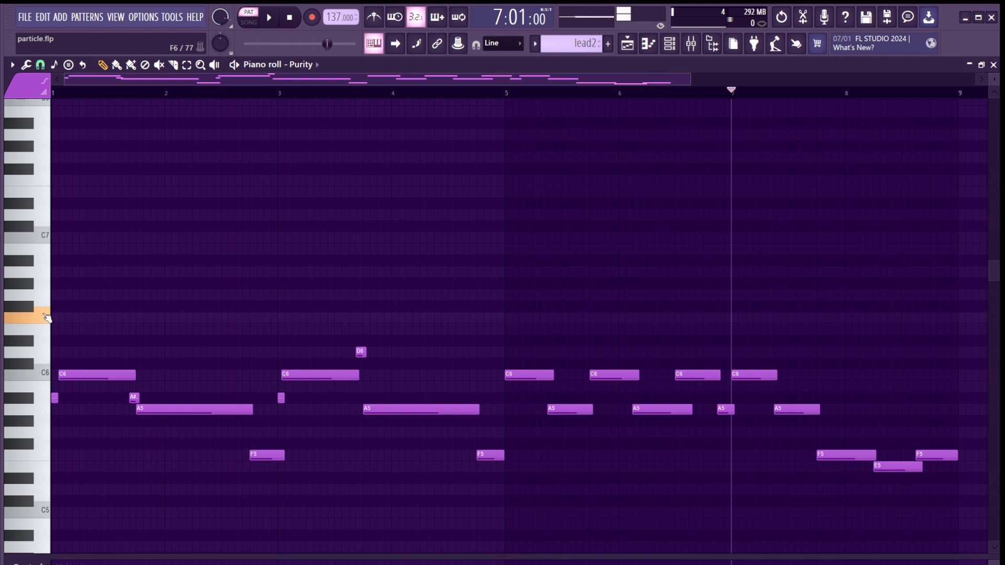
pyautogui.click(45, 234)
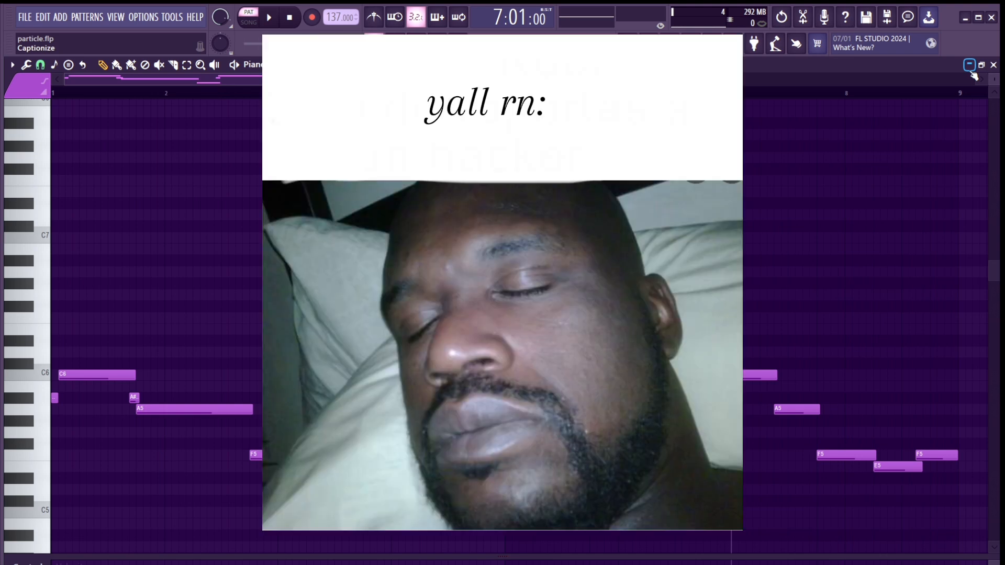
pyautogui.click(973, 73)
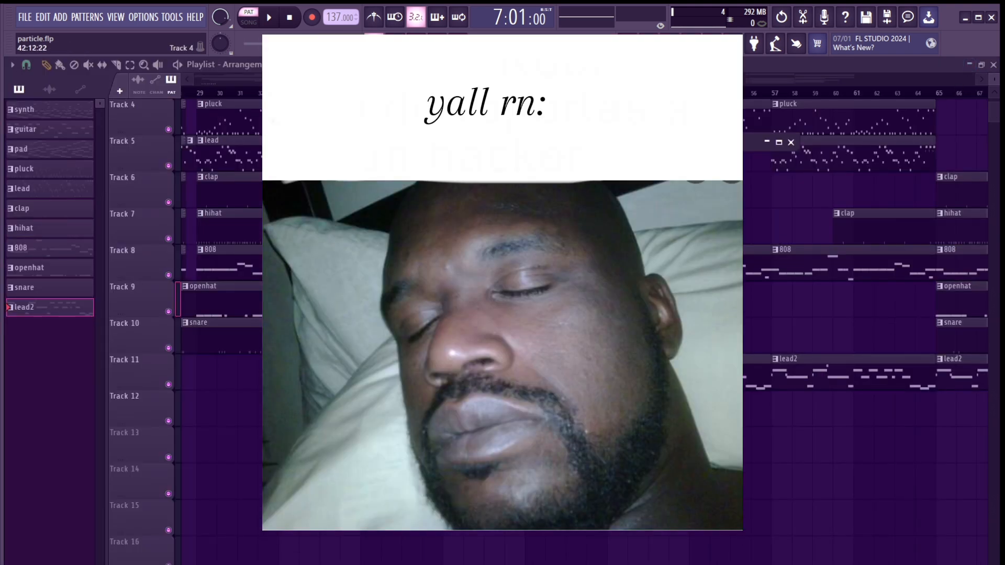
# - Look over the full arrangement in the playlist, from the opening clips to the closing section after bar 81
pyautogui.moveTo(478, 79); pyautogui.dragTo(704, 79)
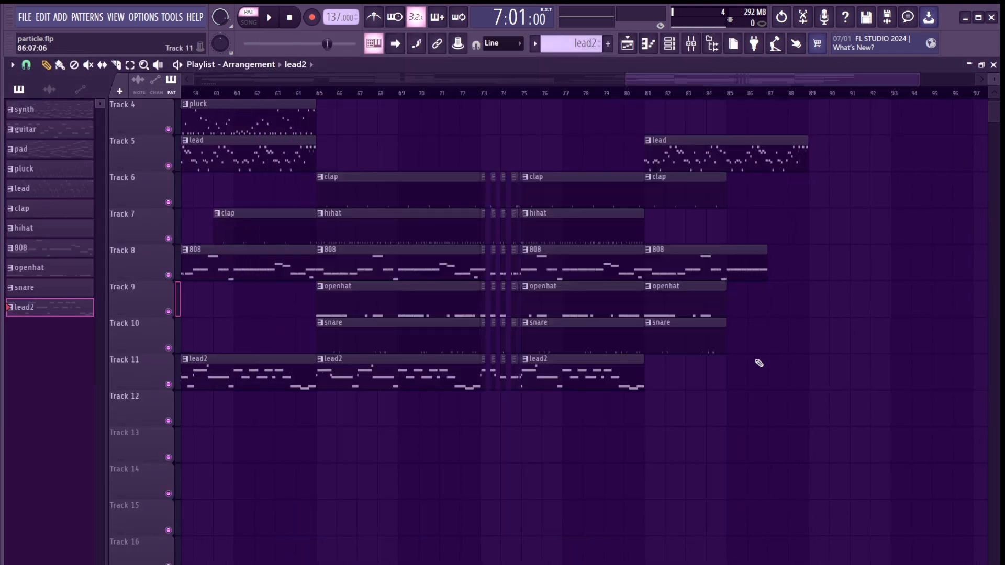
pyautogui.scroll(3, 765, 356)
pyautogui.scroll(-3, 415, 285)
pyautogui.scroll(3, 459, 235)
pyautogui.scroll(-5, 455, 233)
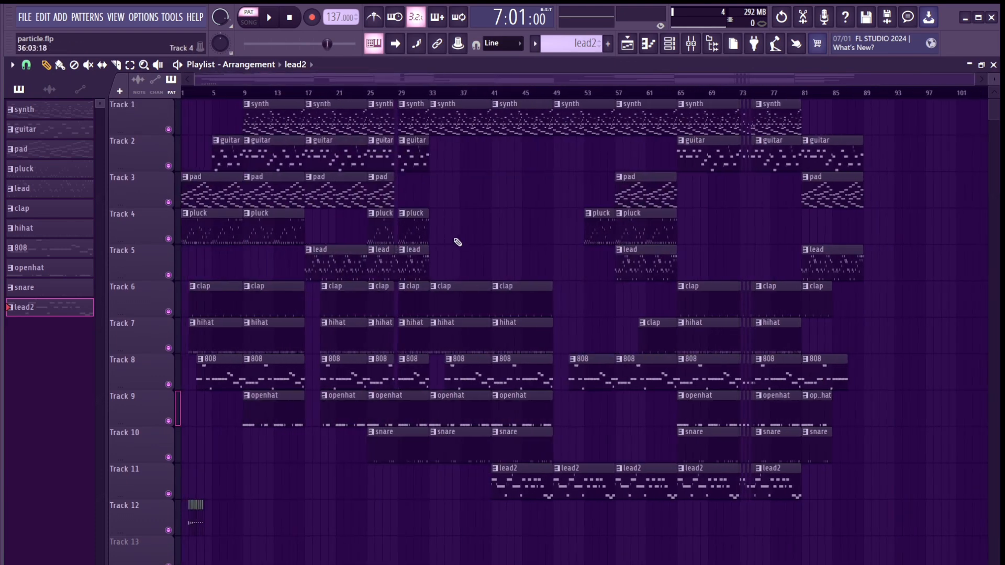
pyautogui.scroll(-3, 487, 251)
pyautogui.scroll(3, 469, 230)
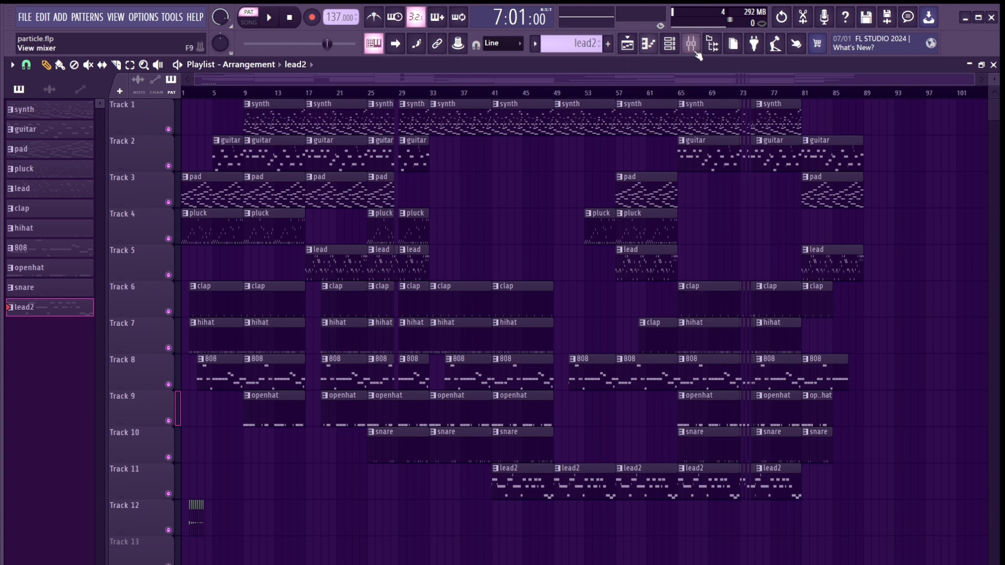
pyautogui.moveTo(675, 79); pyautogui.dragTo(752, 95)
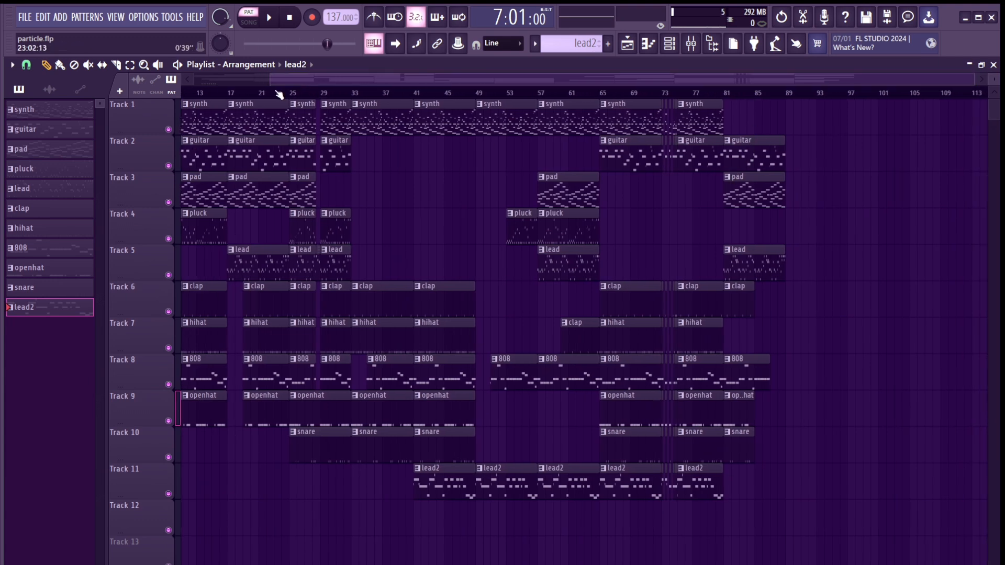
pyautogui.hscroll(4, 544, 90)
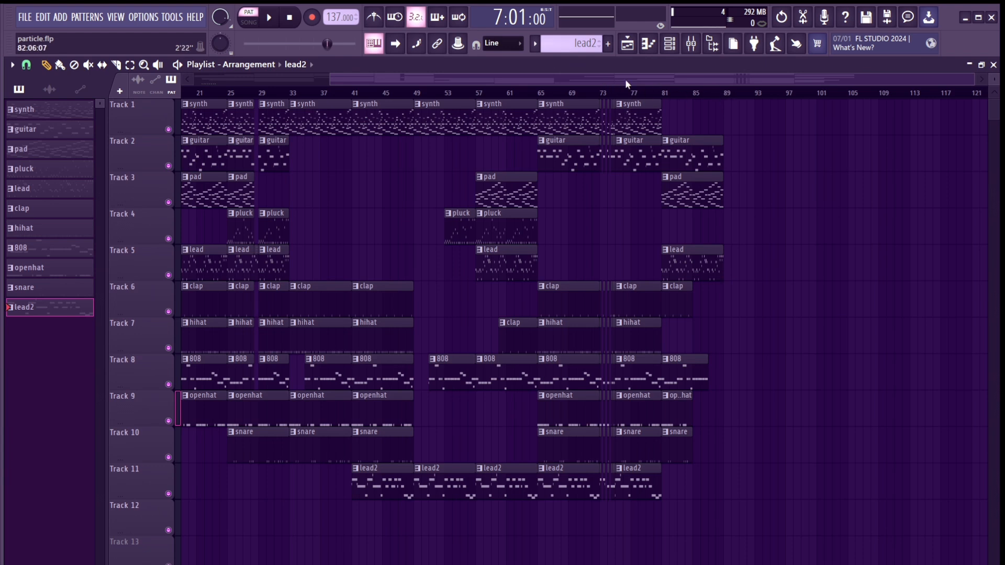
pyautogui.hscroll(-10, 492, 90)
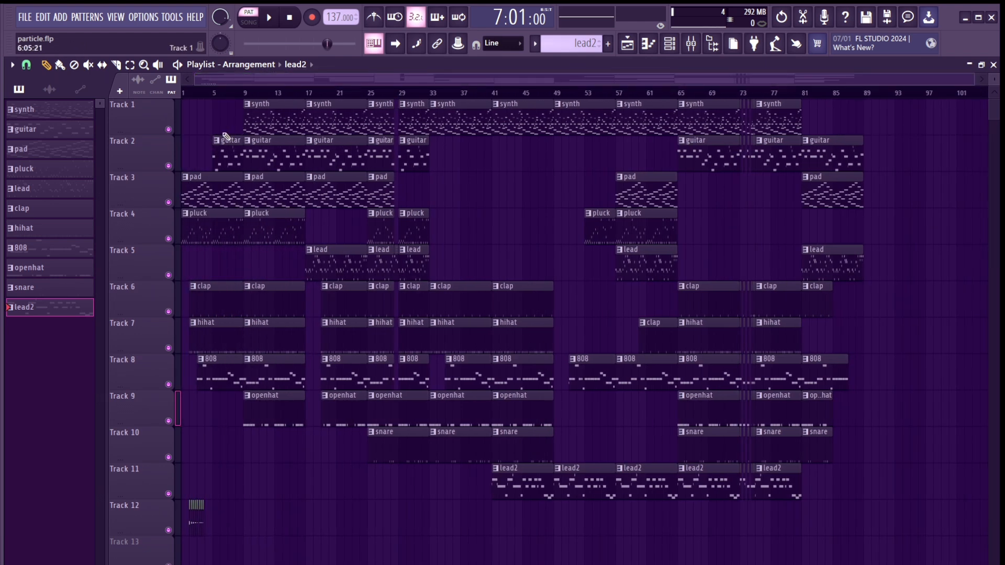
# - Place the song position at bar 1 and at bar 49 to examine the intro and the section without drums
pyautogui.click(184, 93)
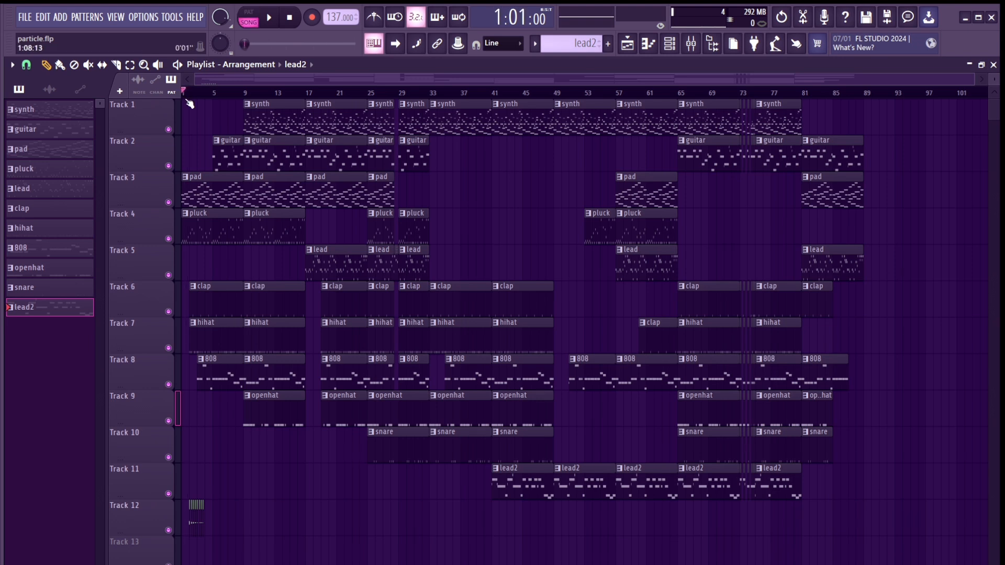
pyautogui.scroll(-1, 225, 173)
pyautogui.scroll(1, 222, 144)
pyautogui.hscroll(5, 482, 83)
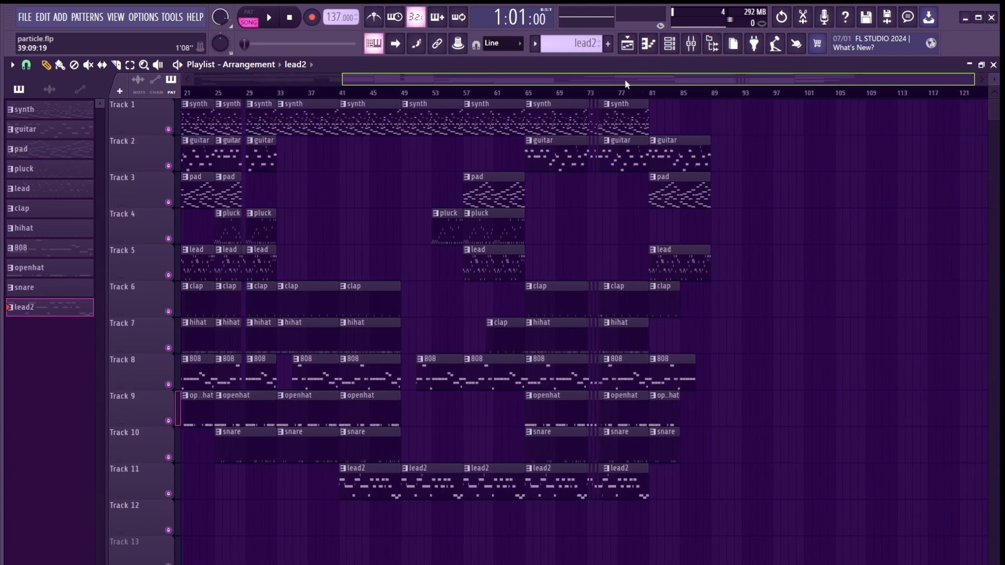
pyautogui.moveTo(409, 93); pyautogui.dragTo(403, 93)
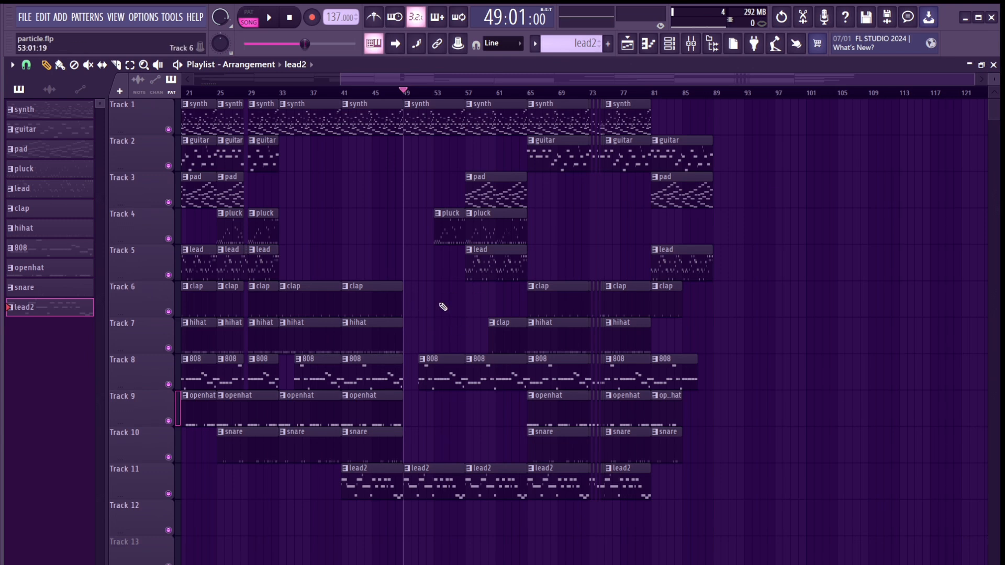
pyautogui.scroll(-1, 437, 319)
pyautogui.scroll(1, 451, 301)
# - Move the song position to bar 65 and on to around bar 73 to examine the short chopped clips there
pyautogui.click(530, 94)
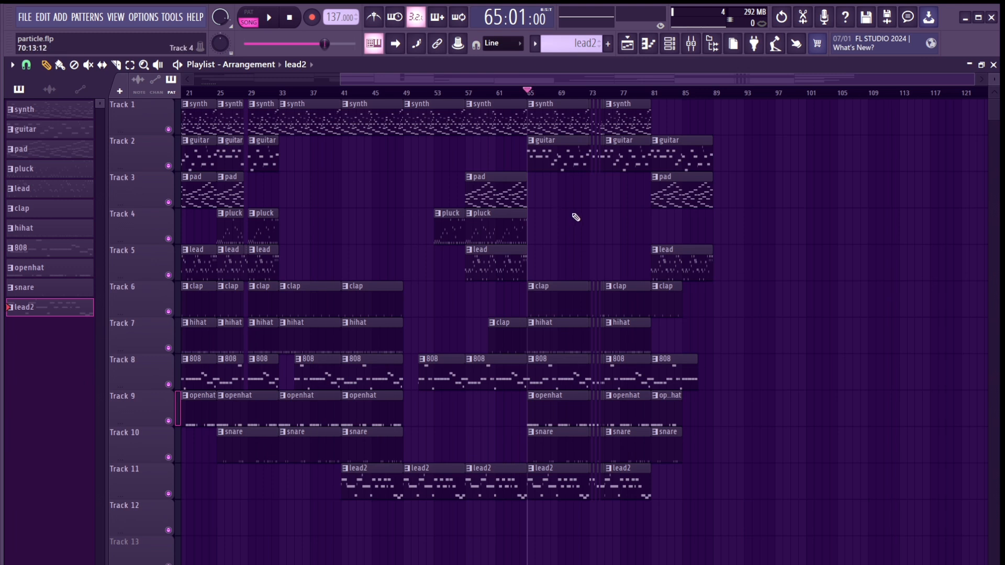
pyautogui.moveTo(628, 85); pyautogui.dragTo(571, 100)
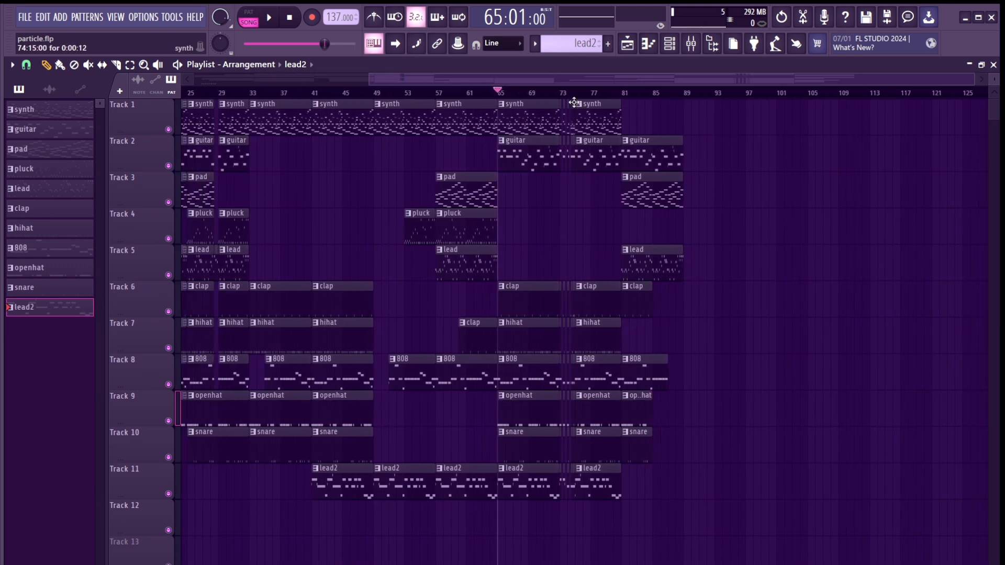
pyautogui.click(563, 93)
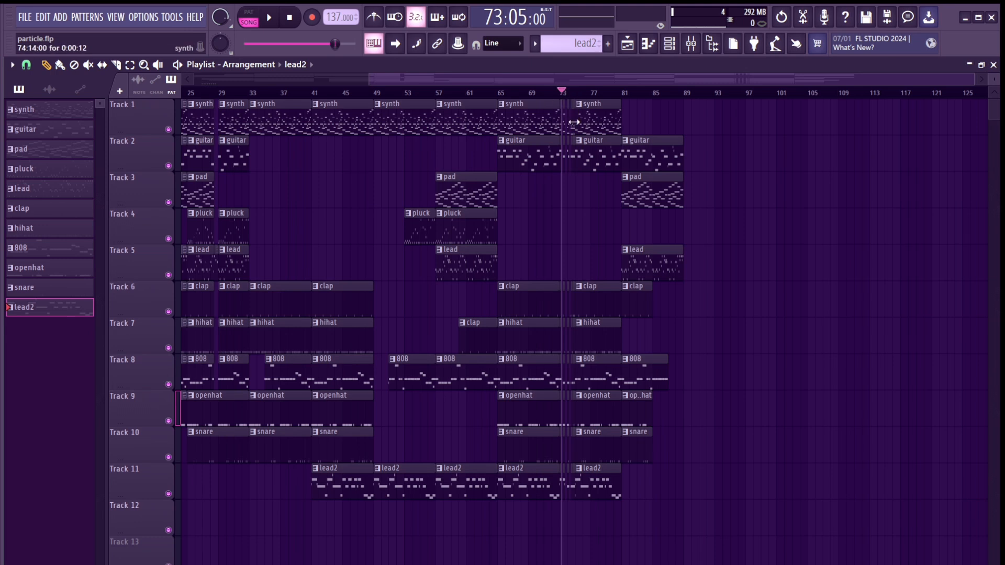
pyautogui.hscroll(2, 600, 95)
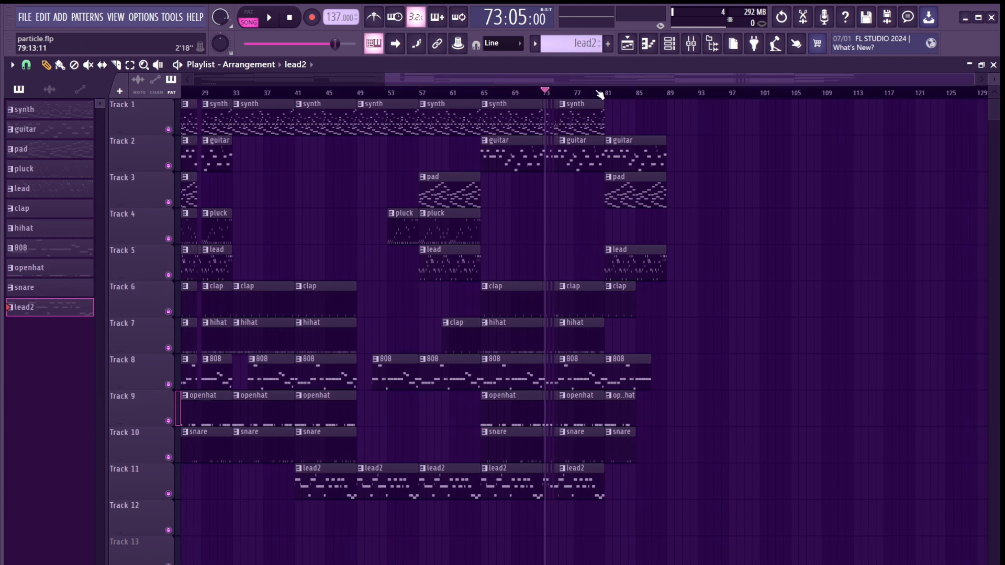
pyautogui.click(546, 97)
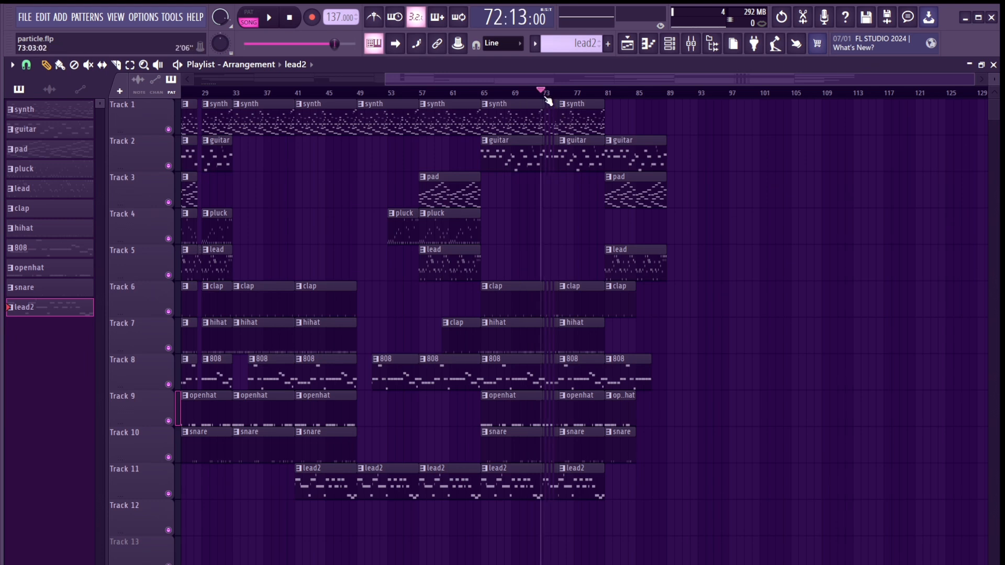
pyautogui.click(545, 97)
pyautogui.click(544, 97)
# - Set the song position to bar 65, play the arrangement through the chopped clips into bar 76 and stop playback
pyautogui.scroll(-3, 644, 209)
pyautogui.scroll(3, 628, 204)
pyautogui.scroll(3, 599, 99)
pyautogui.click(639, 95)
pyautogui.click(634, 95)
pyautogui.scroll(-2, 714, 247)
pyautogui.scroll(2, 714, 247)
pyautogui.hscroll(4, 586, 110)
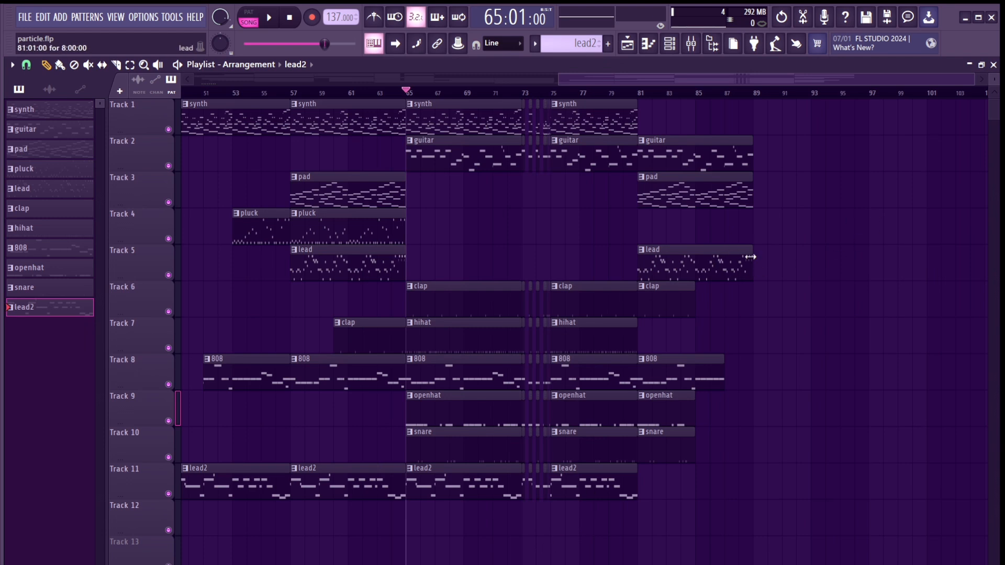
pyautogui.press('space')
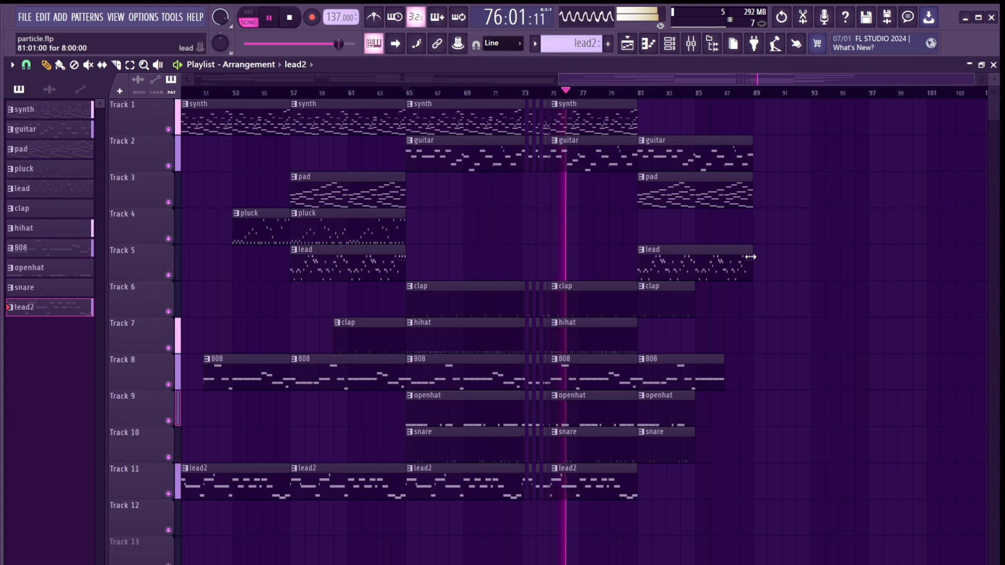
pyautogui.press('space')
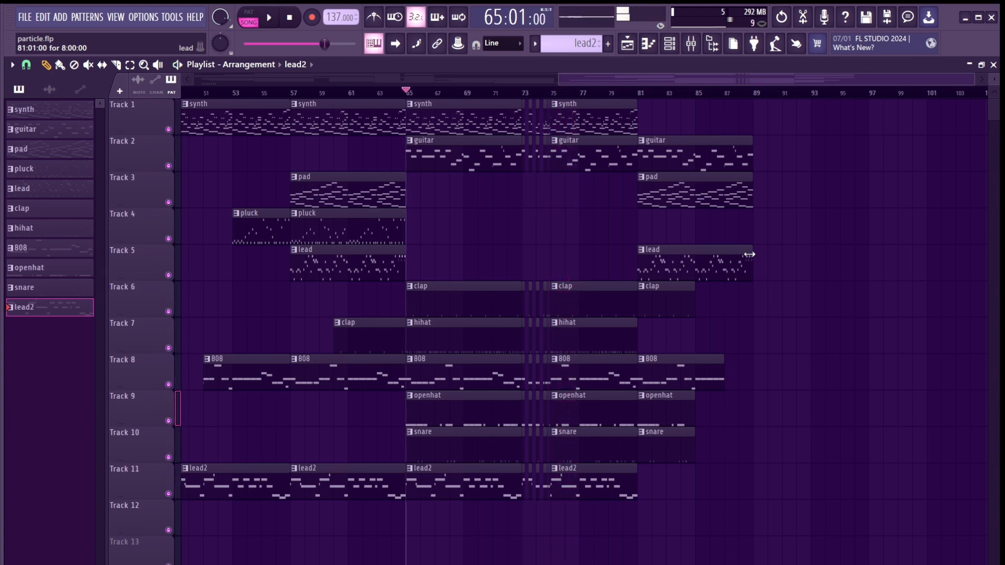
# - Return the song position to bar 1 and play the whole arrangement from the beginning
pyautogui.scroll(-3, 733, 225)
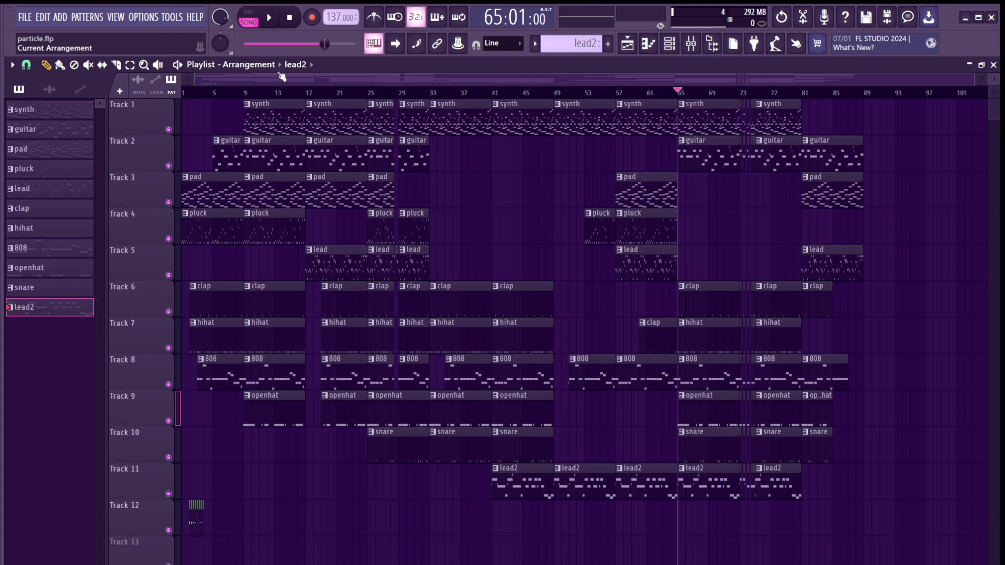
pyautogui.click(178, 95)
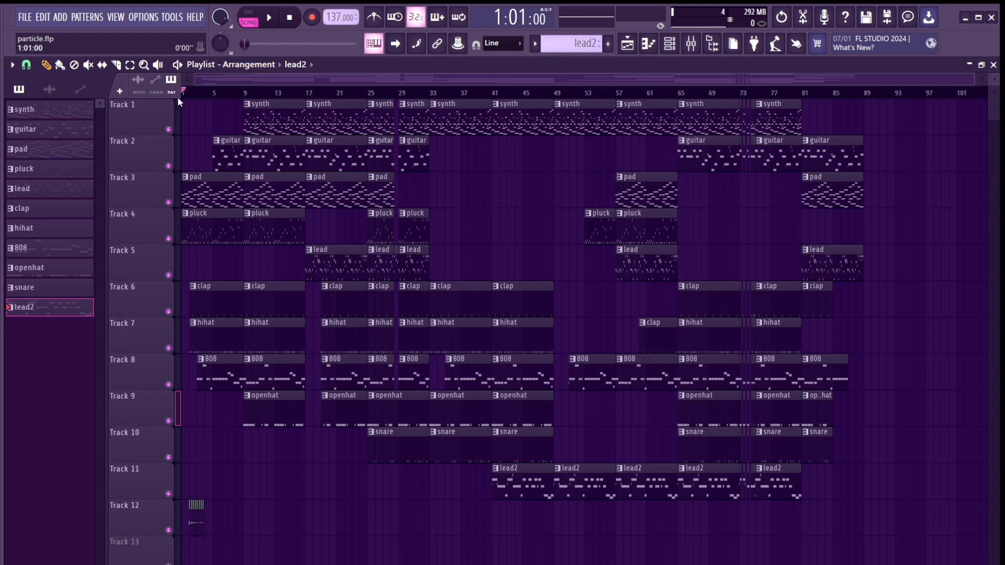
pyautogui.scroll(-1, 275, 128)
pyautogui.scroll(1, 274, 128)
pyautogui.press('space')
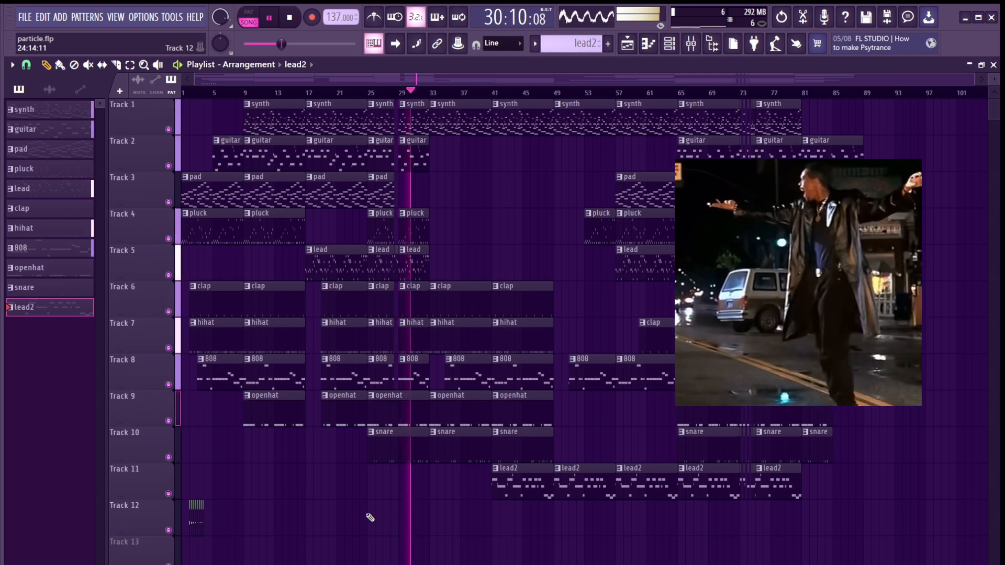
# - Show the channel rack during playback, close it, and stop the song at the end of bar 88
pyautogui.click(669, 44)
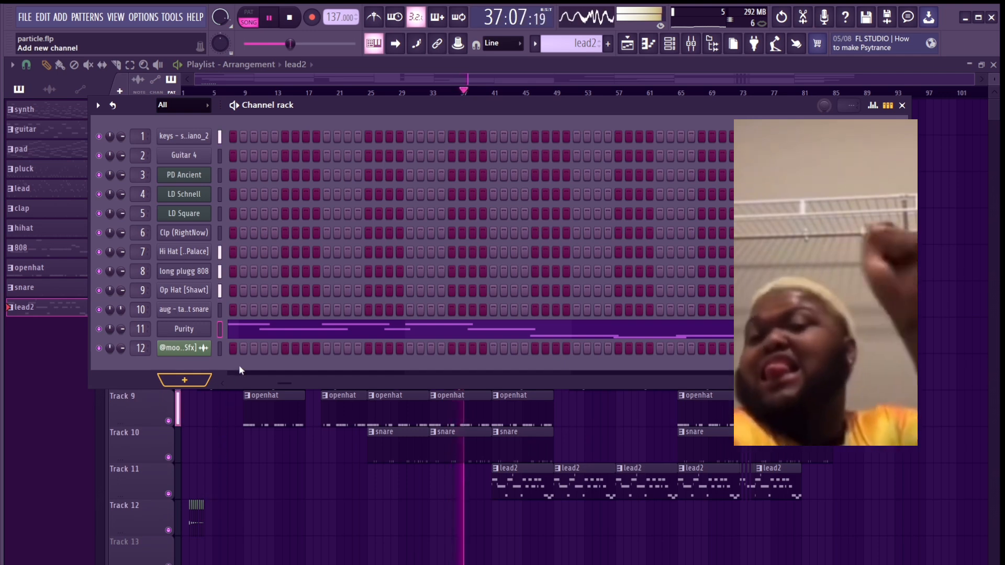
pyautogui.press('F6')
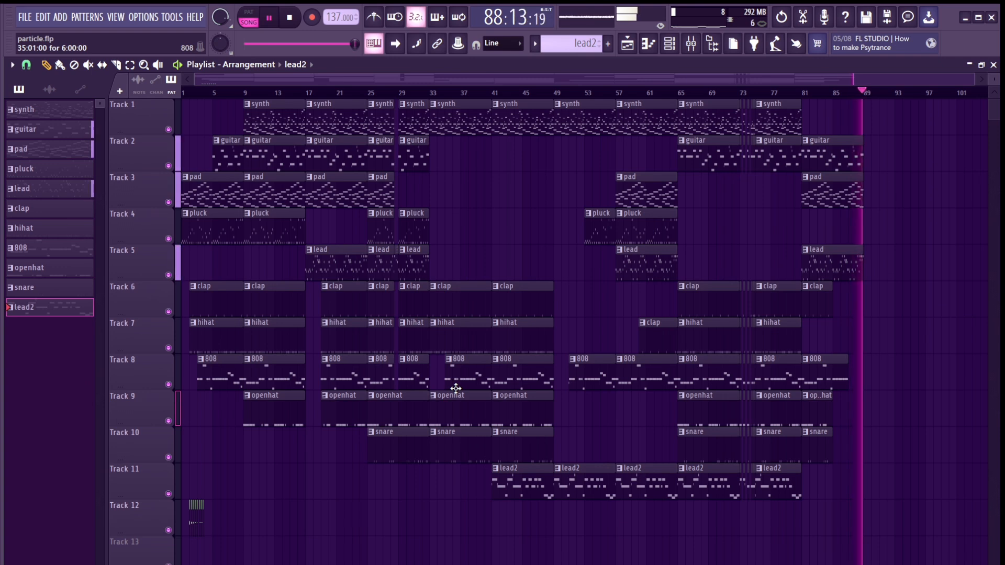
pyautogui.press('space')
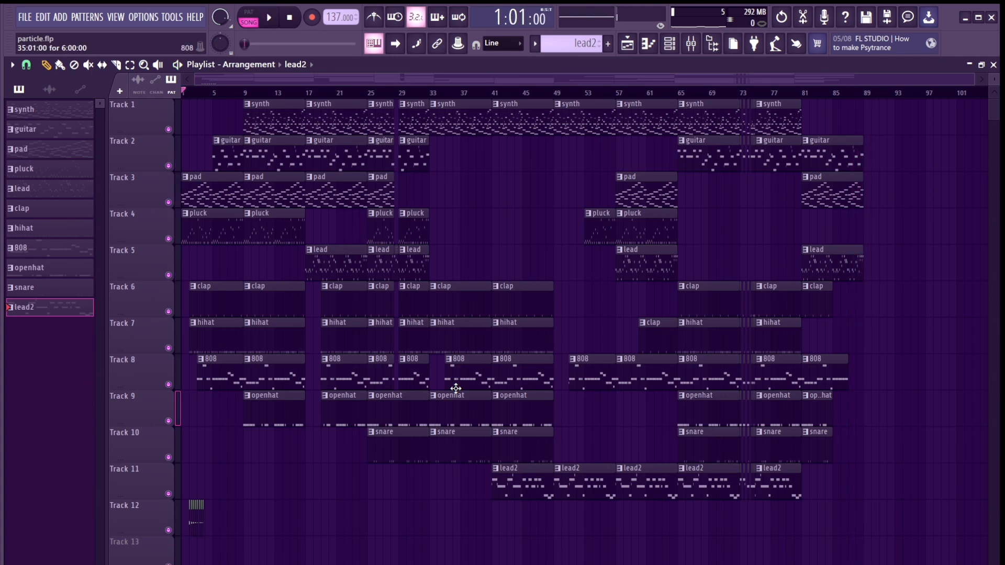